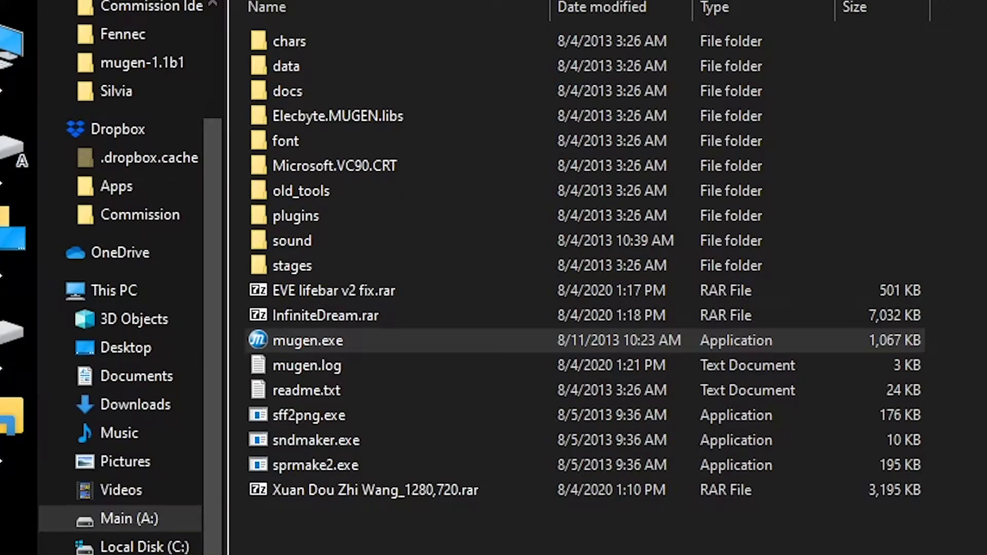
- Launch mugen.exe from the MUGEN folder and enter Arcade mode
{"action": "left_click", "coordinate": [329, 347]}
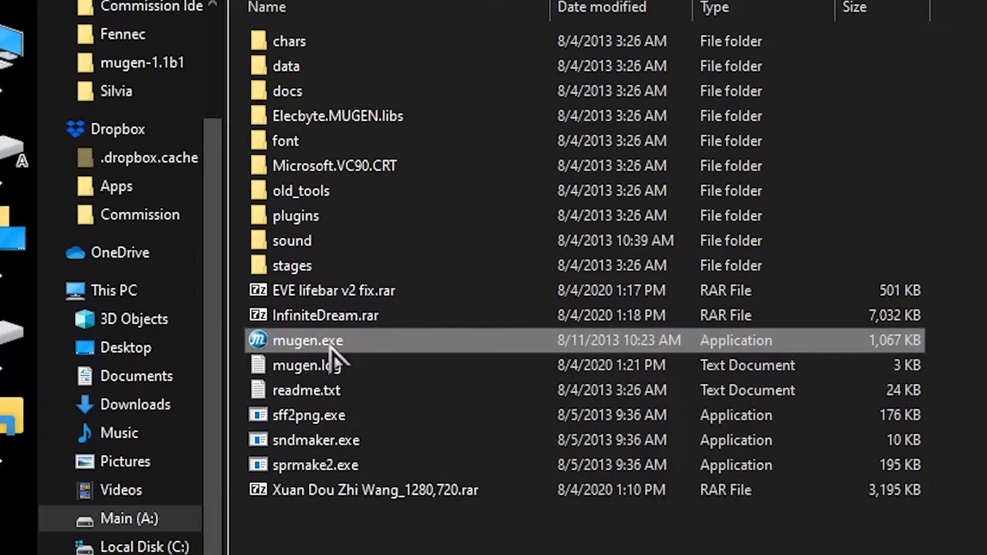
{"action": "key", "text": "Return"}
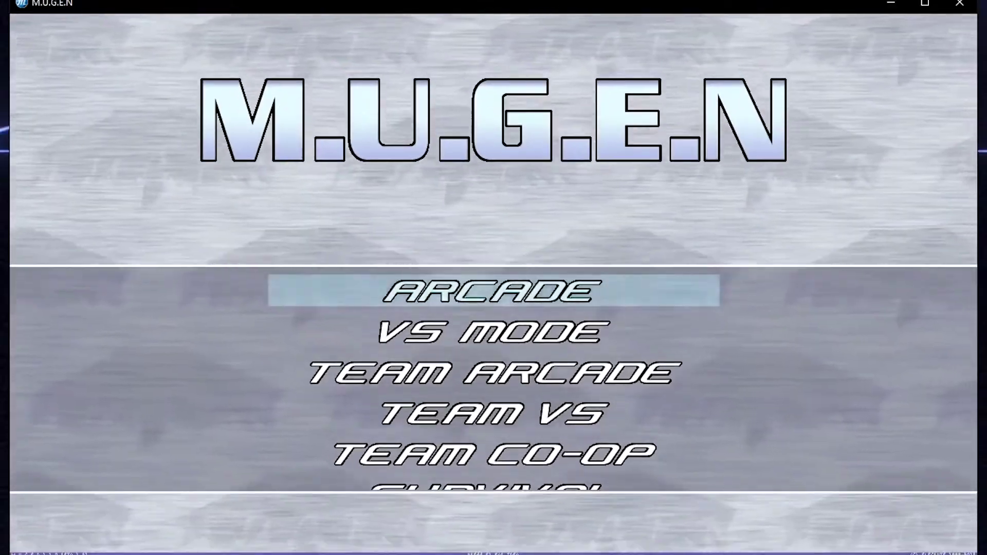
{"action": "key", "text": "Down"}
{"action": "key", "text": "Up"}
{"action": "key", "text": "Return"}
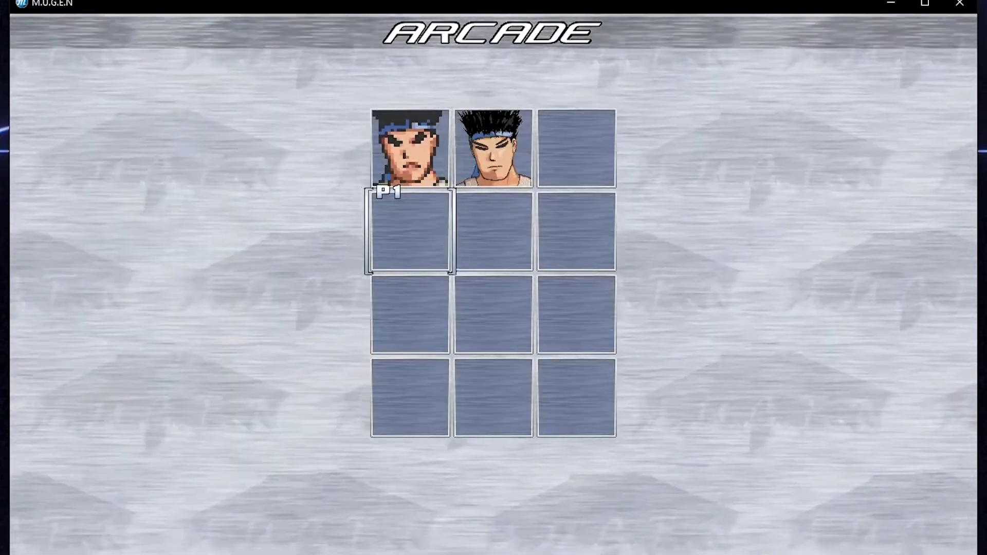
- Choose Kung Fu Man to preview an arcade match, and exit the game
{"action": "key", "text": "Return"}
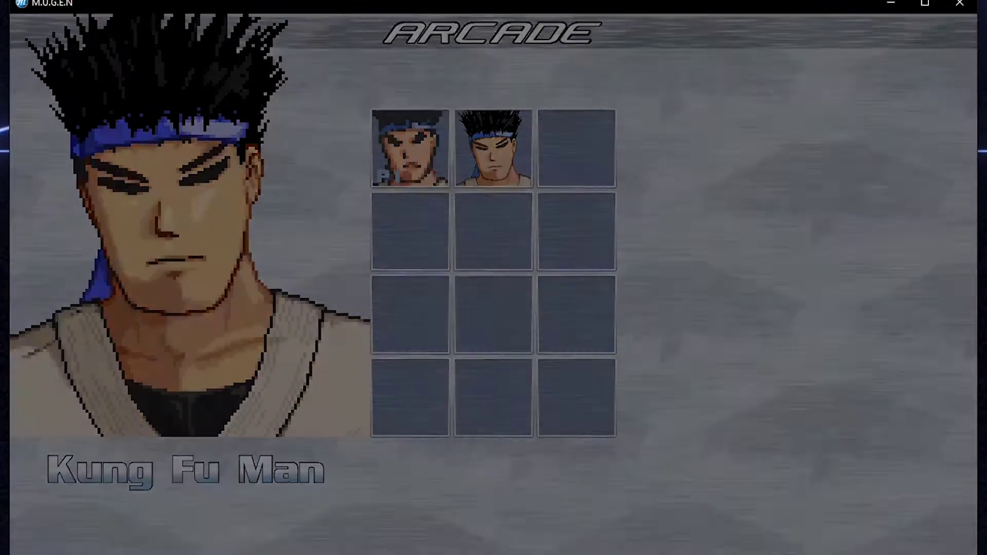
{"action": "key", "text": "Return"}
{"action": "key", "text": "Return"}
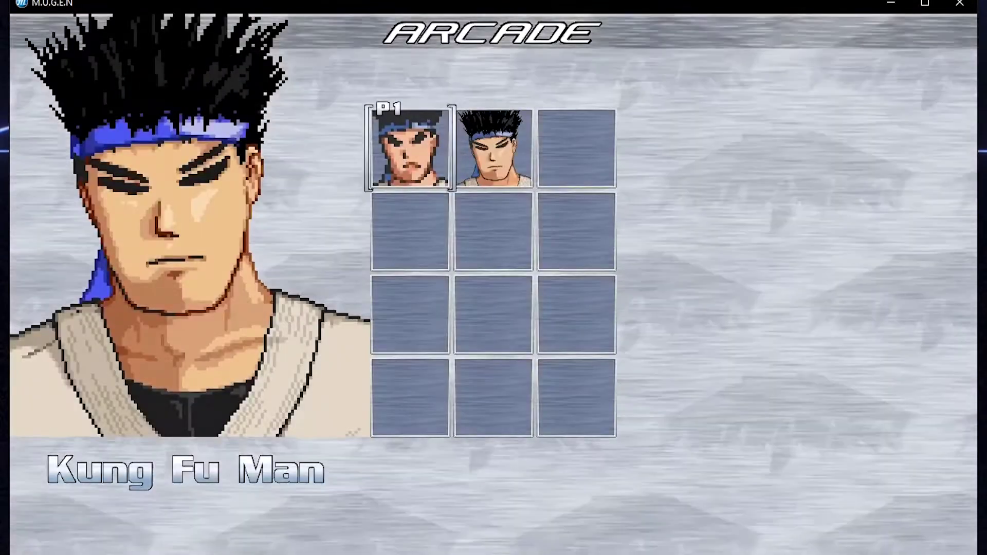
{"action": "key", "text": "Escape"}
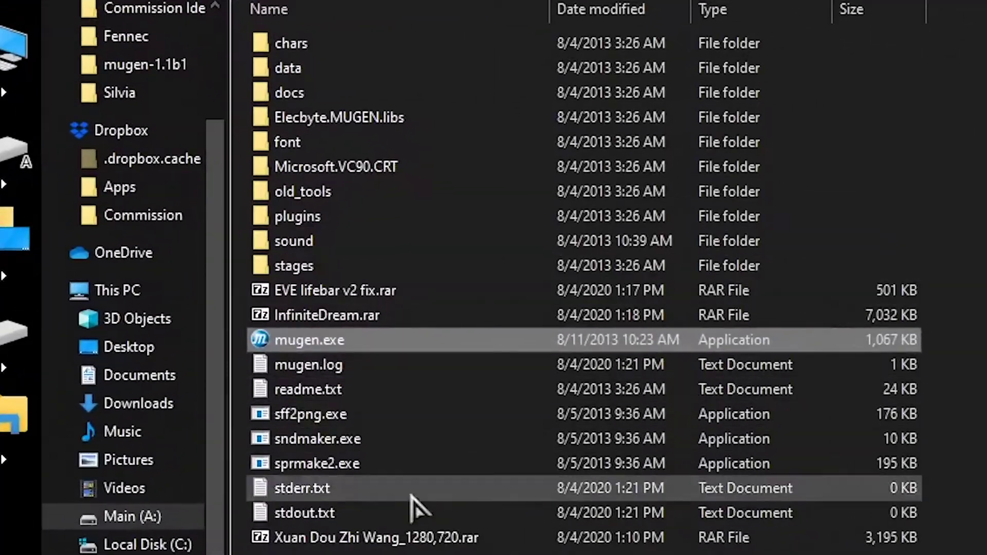
- Open mugen.cfg in the data folder and review its motif, game resolution, and video settings down to the stage fit mode
{"action": "double_click", "coordinate": [334, 76]}
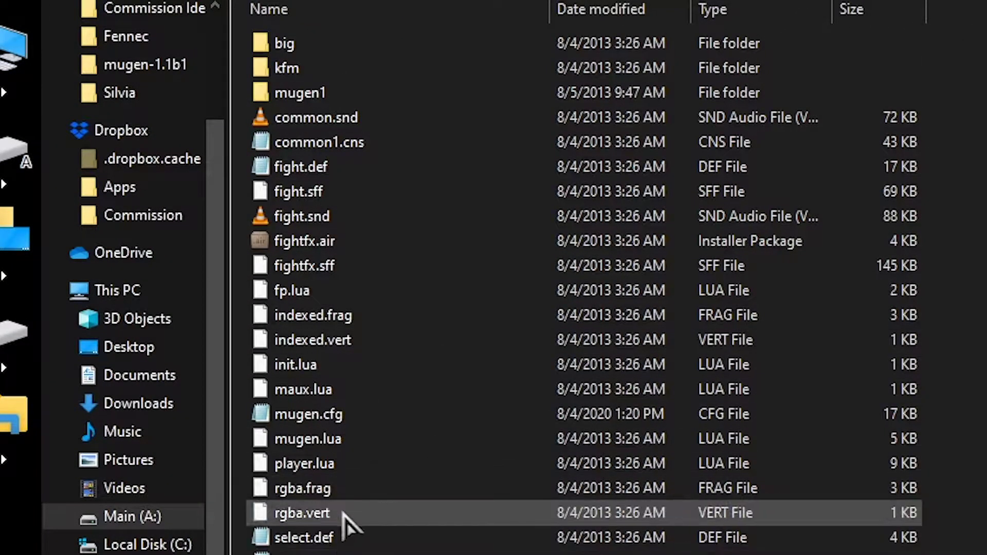
{"action": "double_click", "coordinate": [332, 414]}
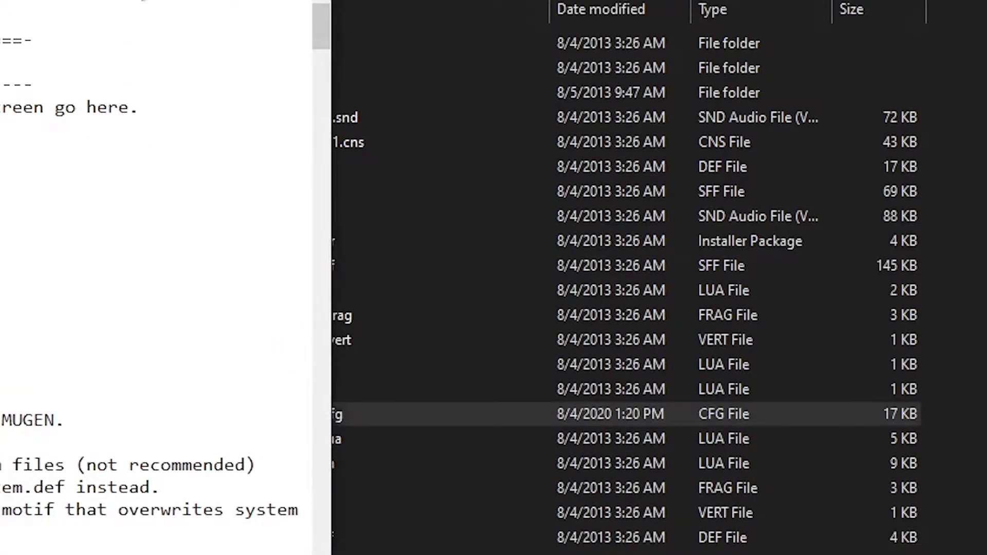
{"action": "scroll", "coordinate": [686, 202], "scroll_direction": "down", "scroll_amount": 4}
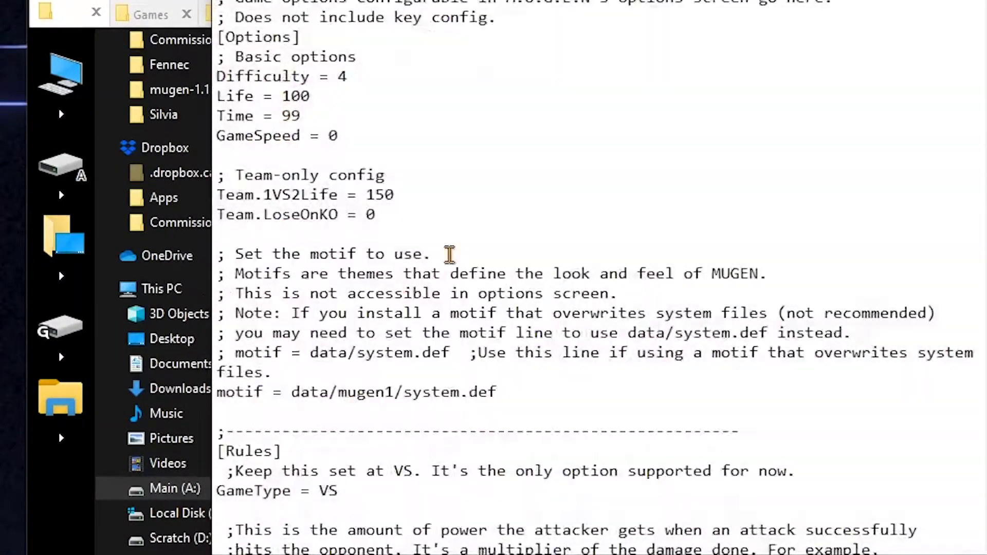
{"action": "scroll", "coordinate": [502, 233], "scroll_direction": "down", "scroll_amount": 6}
{"action": "scroll", "coordinate": [503, 232], "scroll_direction": "down", "scroll_amount": 10}
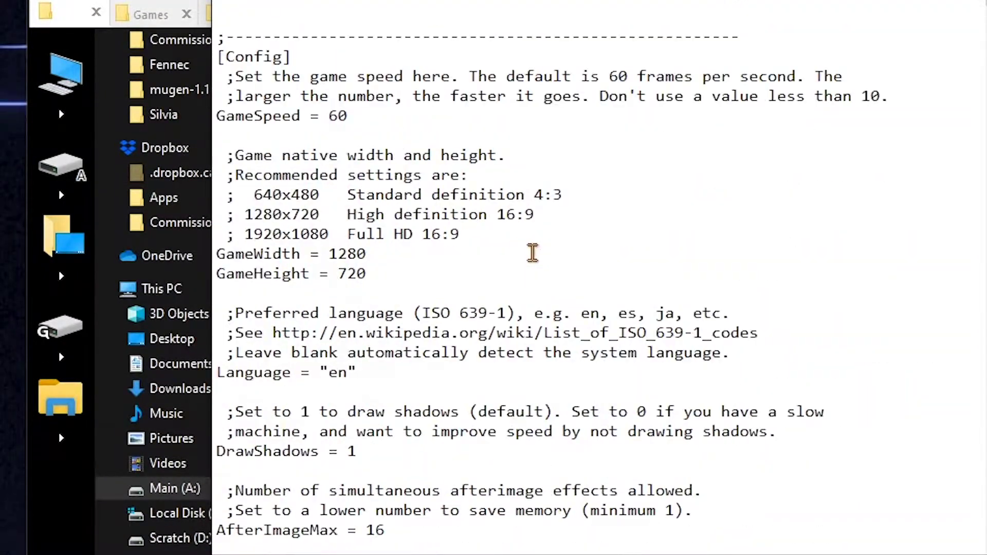
{"action": "scroll", "coordinate": [411, 206], "scroll_direction": "down", "scroll_amount": 4}
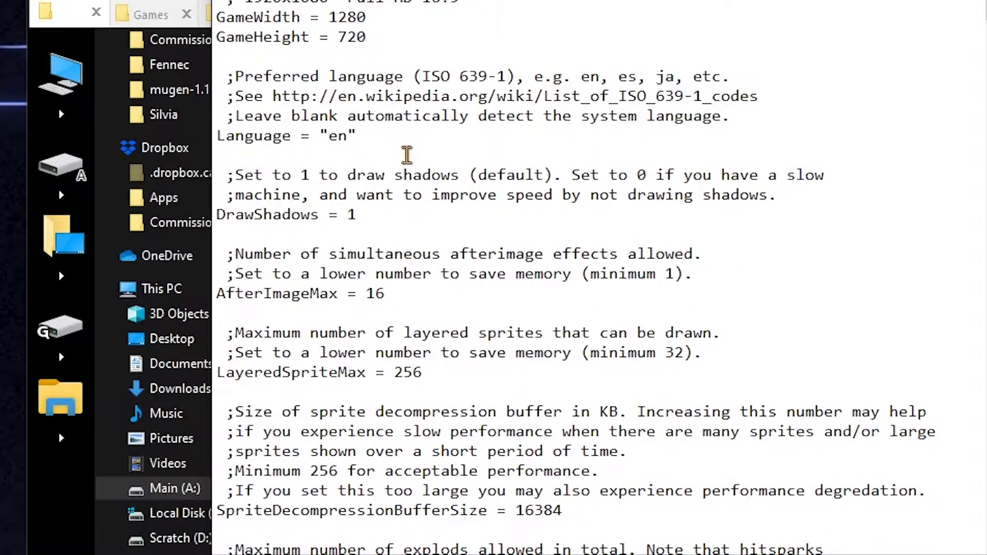
{"action": "scroll", "coordinate": [462, 98], "scroll_direction": "down", "scroll_amount": 4}
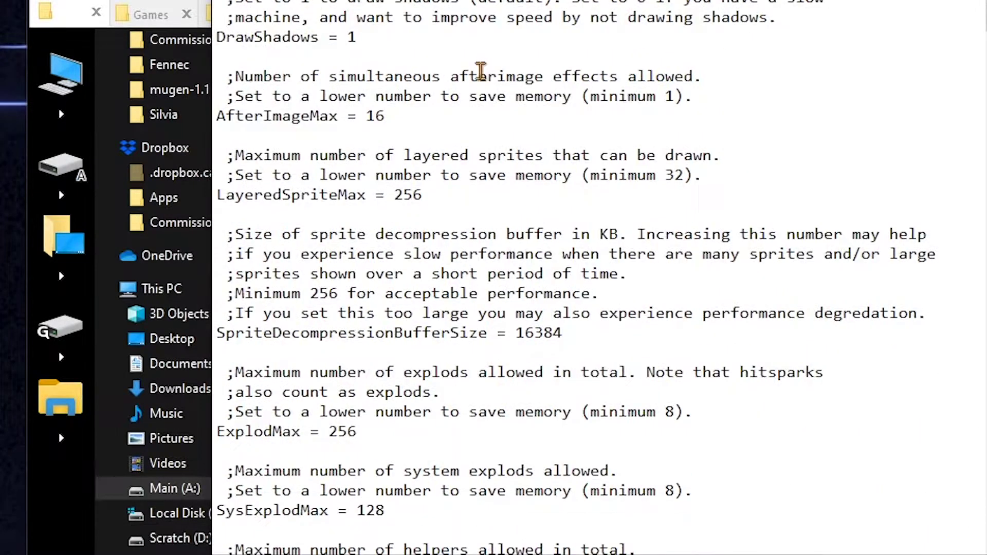
{"action": "scroll", "coordinate": [490, 69], "scroll_direction": "down", "scroll_amount": 17}
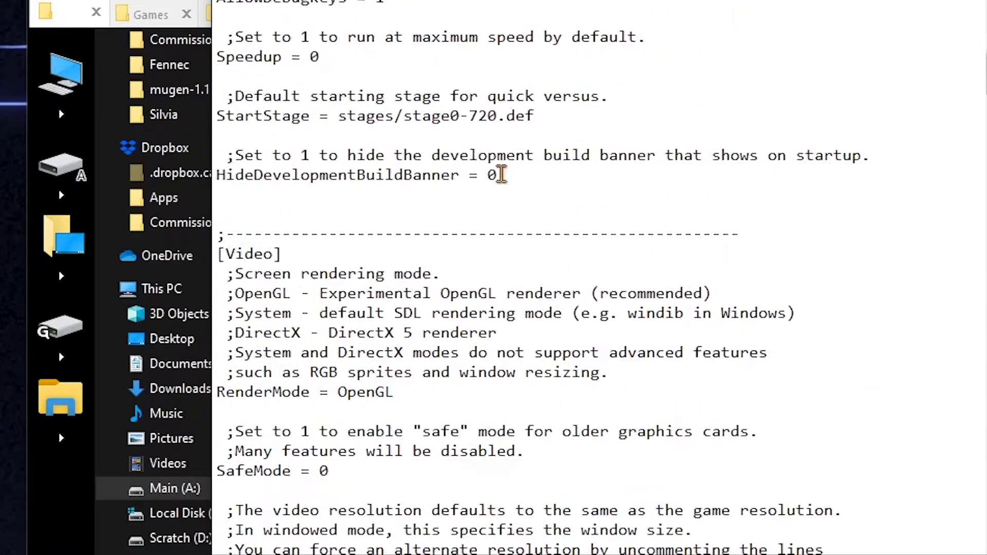
{"action": "scroll", "coordinate": [412, 257], "scroll_direction": "down", "scroll_amount": 3}
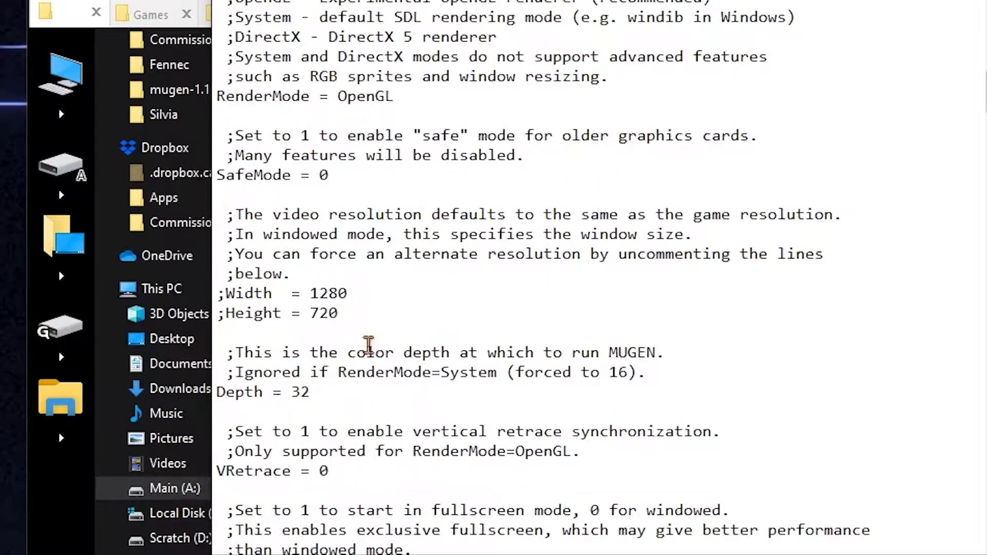
{"action": "scroll", "coordinate": [386, 280], "scroll_direction": "down", "scroll_amount": 3}
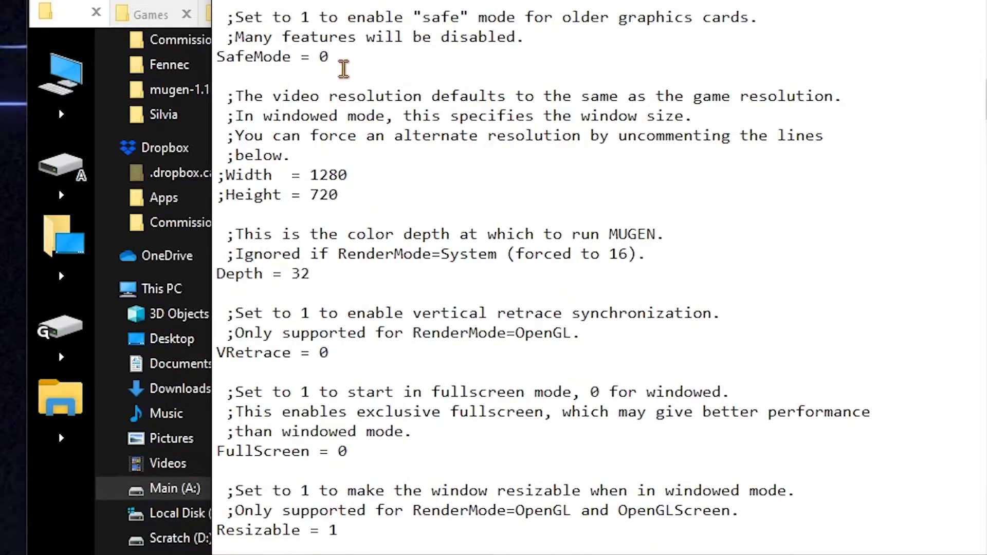
{"action": "scroll", "coordinate": [370, 96], "scroll_direction": "down", "scroll_amount": 3}
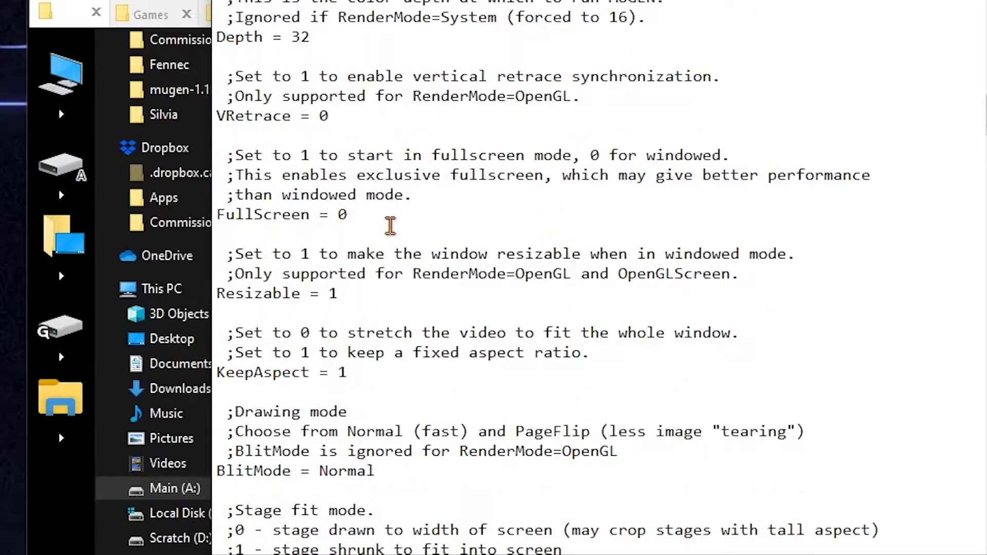
{"action": "scroll", "coordinate": [392, 237], "scroll_direction": "down", "scroll_amount": 5}
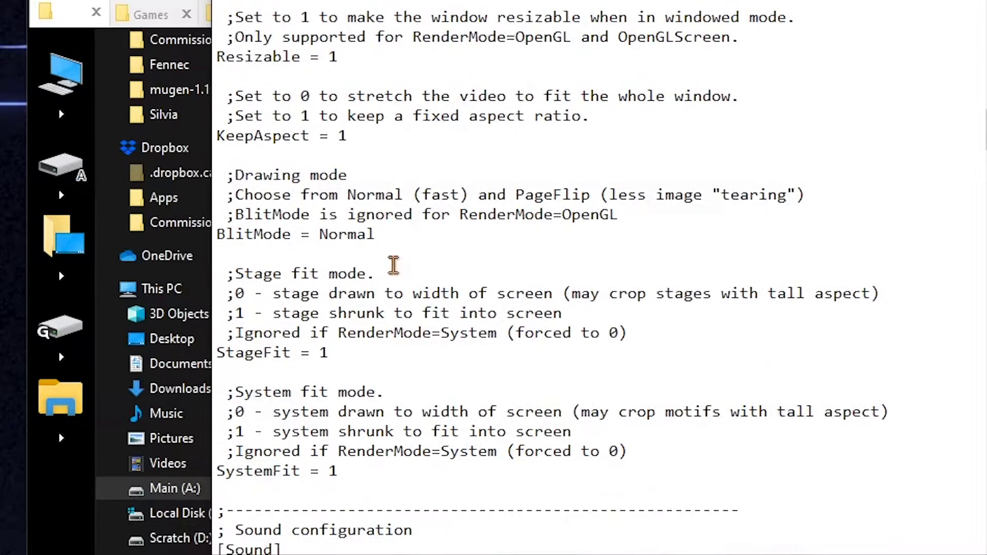
- Set StageFit to 0 in mugen.cfg, save the file and close it
{"action": "left_click", "coordinate": [350, 293]}
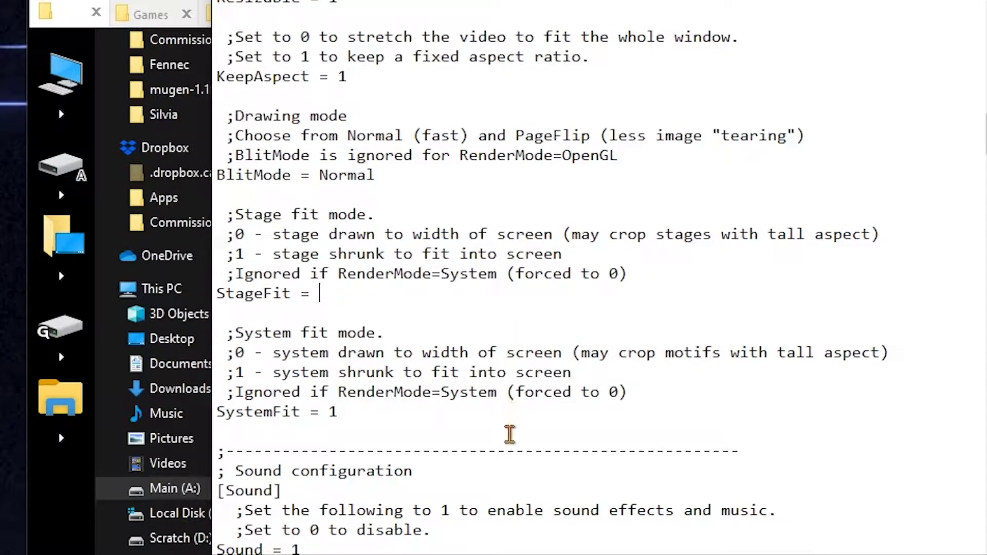
{"action": "scroll", "coordinate": [452, 440], "scroll_direction": "down", "scroll_amount": 7}
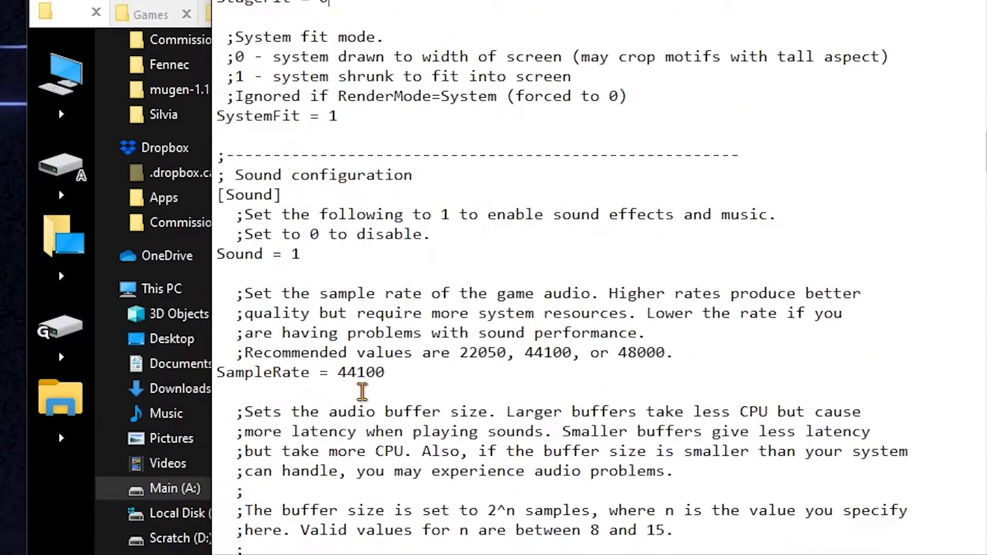
{"action": "scroll", "coordinate": [391, 391], "scroll_direction": "up", "scroll_amount": 5}
{"action": "key", "text": "alt+f"}
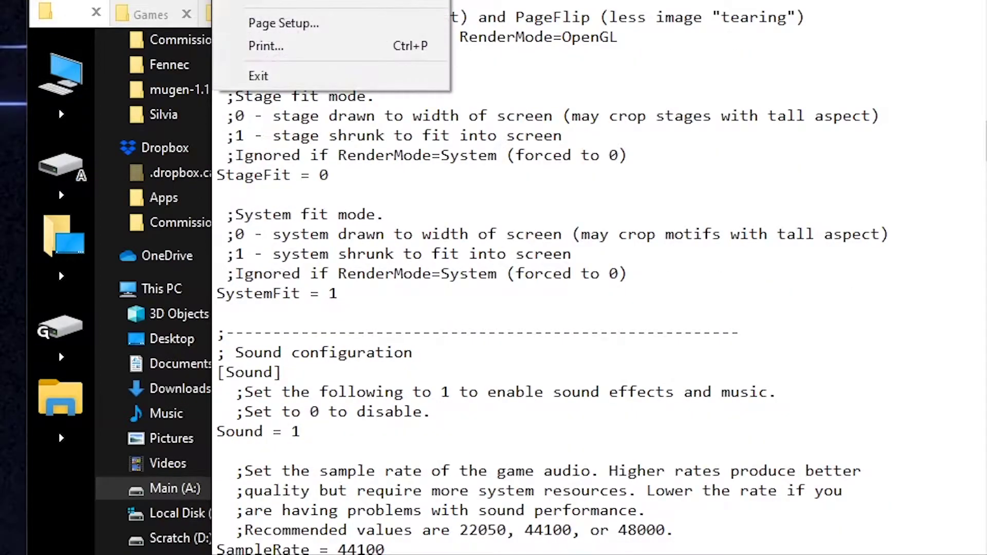
{"action": "key", "text": "Escape"}
{"action": "key", "text": "alt+F4"}
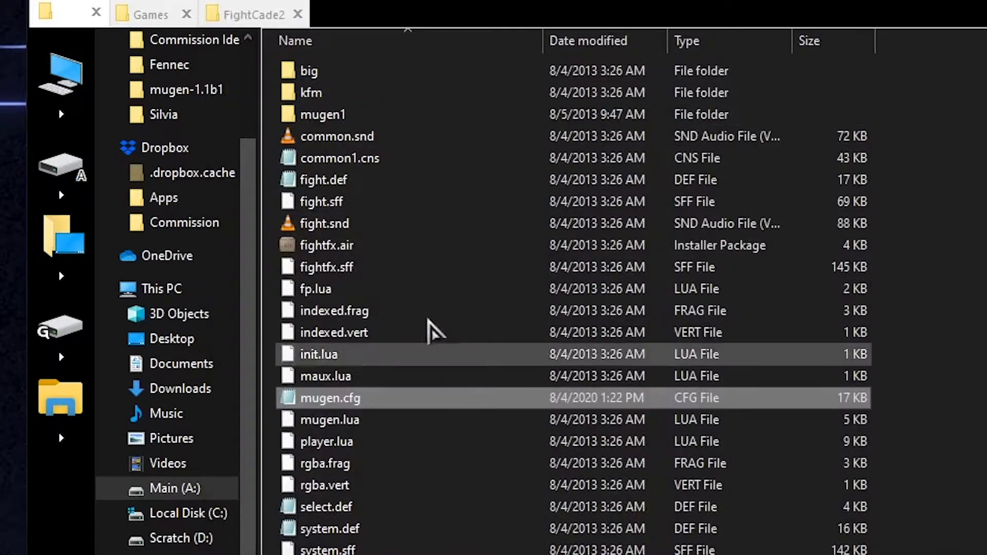
- Go back to the main MUGEN folder, launch mugen.exe and start an arcade match with Kung Fu Man
{"action": "key", "text": "BackSpace"}
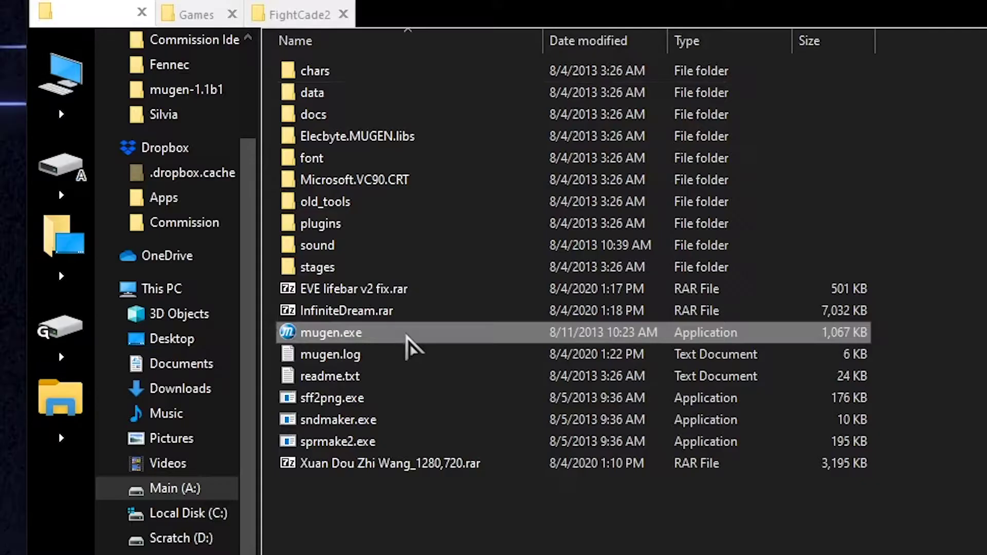
{"action": "double_click", "coordinate": [406, 335]}
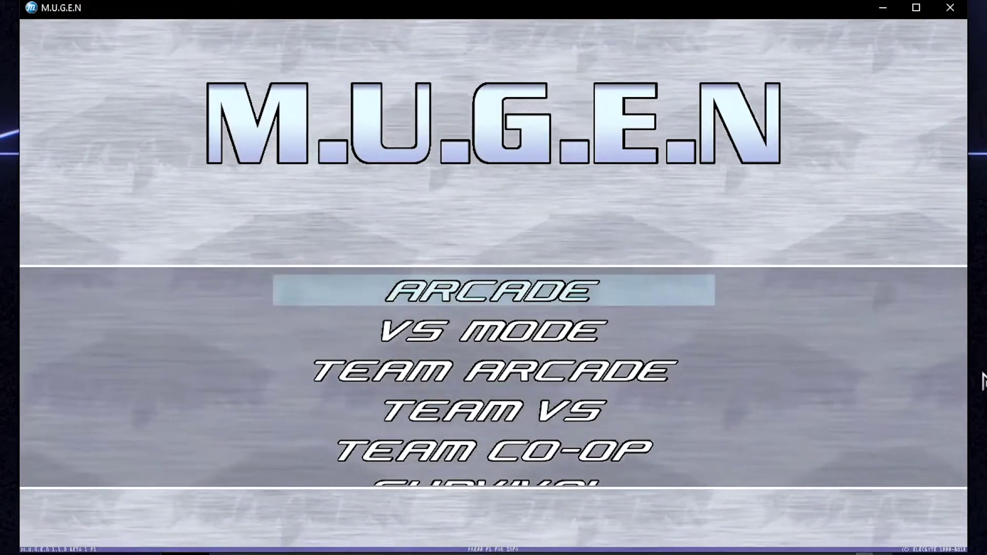
{"action": "key", "text": "Return"}
{"action": "key", "text": "Return"}
{"action": "key", "text": "Return"}
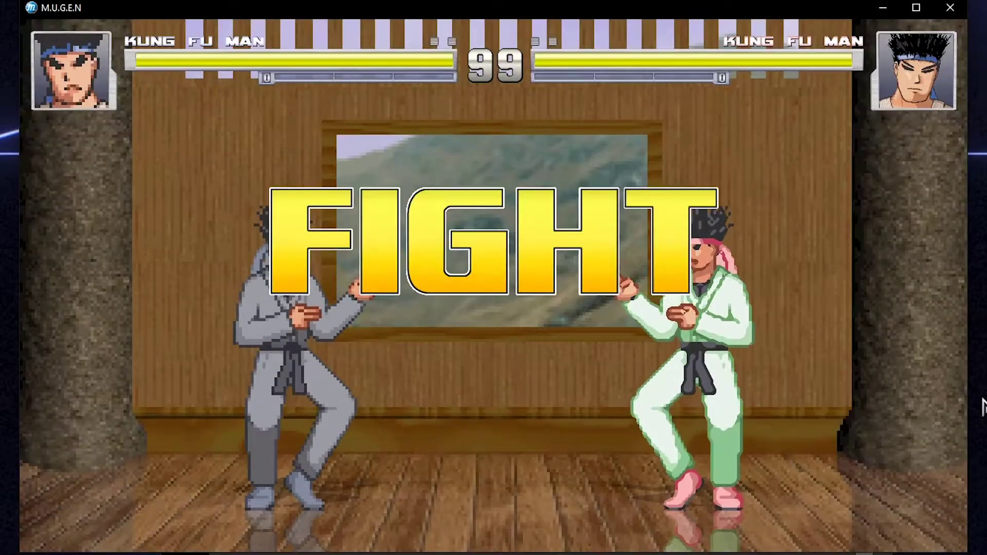
- Move and jump with the fighter to test how the stage displays, and quit the game
{"action": "key", "text": "Left"}
{"action": "key", "text": "Down"}
{"action": "key", "text": "Up"}
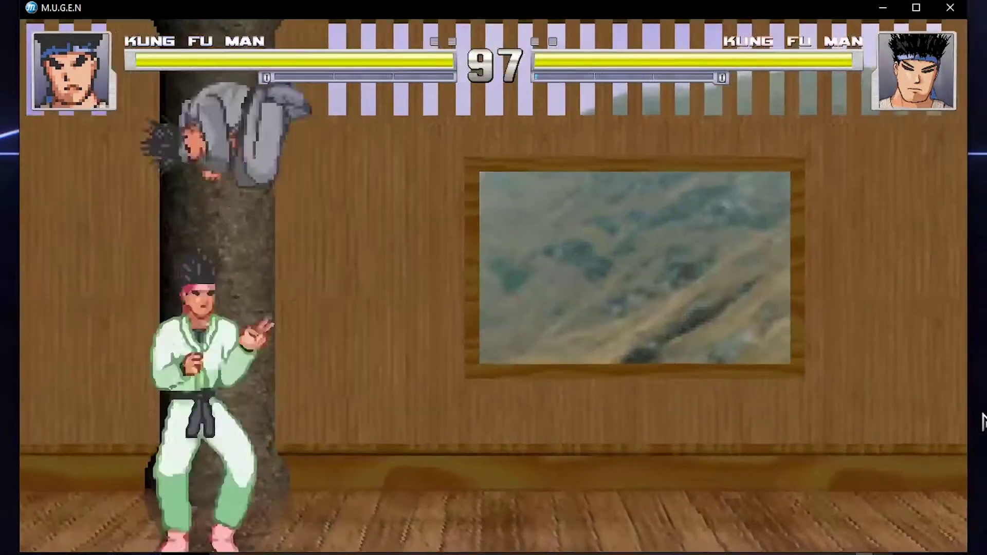
{"action": "key", "text": "Escape"}
{"action": "key", "text": "Escape"}
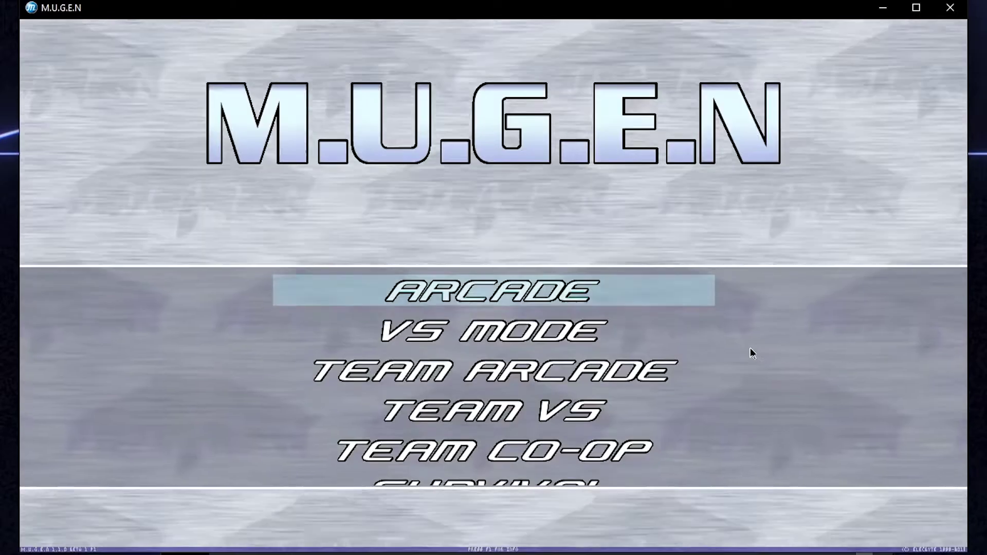
{"action": "key", "text": "Escape"}
{"action": "key", "text": "Return"}
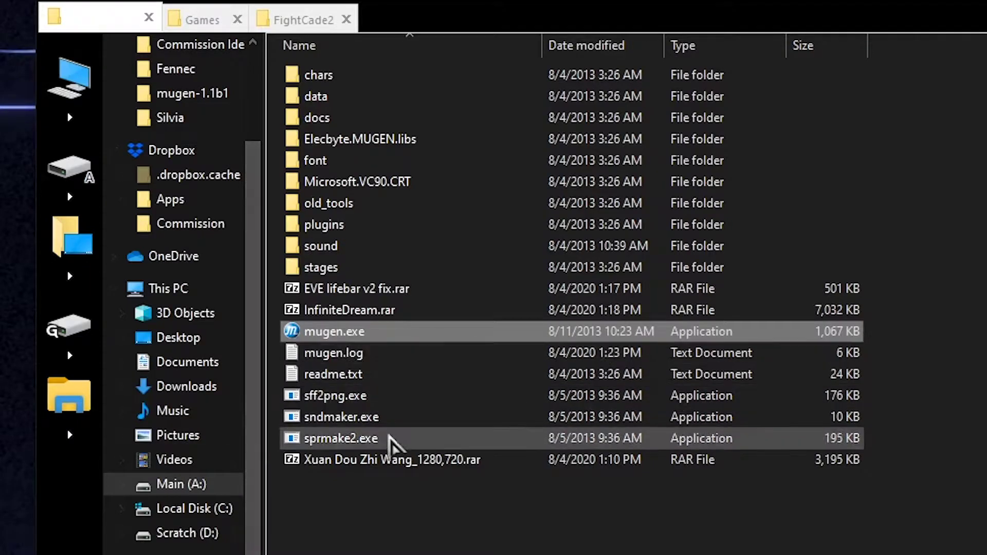
- Open fight.def from the Xuan Dou Zhi Wang_1280,720.rar archive and view its file paths
{"action": "double_click", "coordinate": [350, 462]}
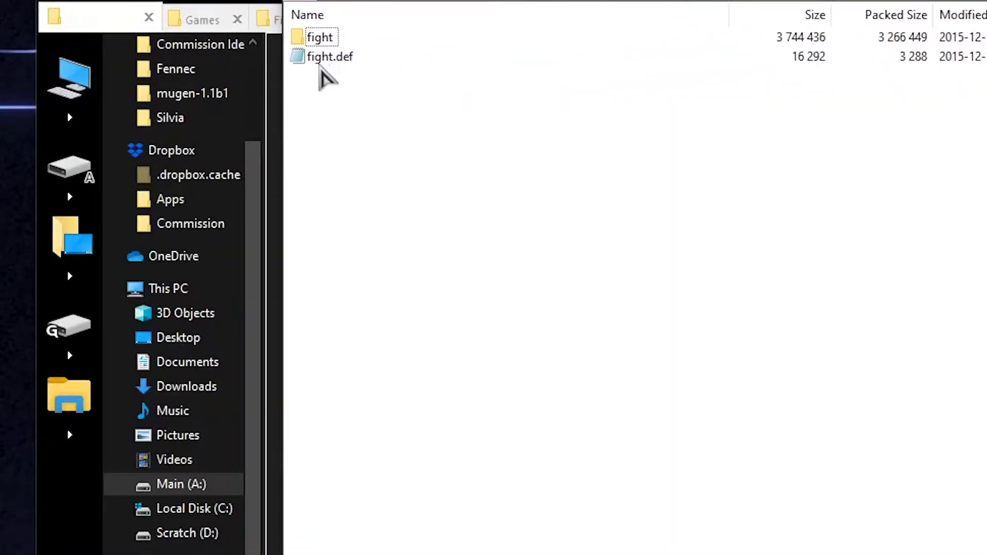
{"action": "double_click", "coordinate": [332, 58]}
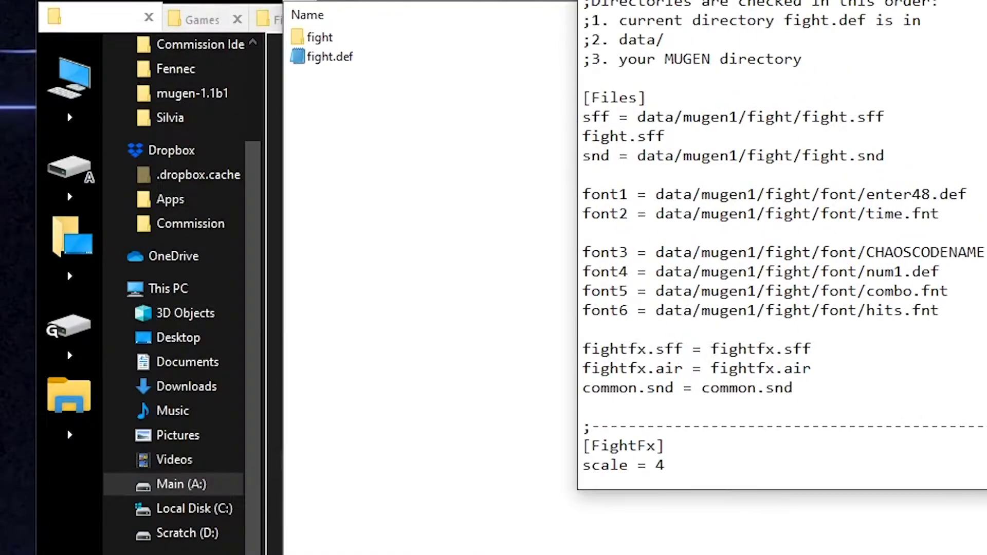
{"action": "scroll", "coordinate": [837, 135], "scroll_direction": "down", "scroll_amount": 2}
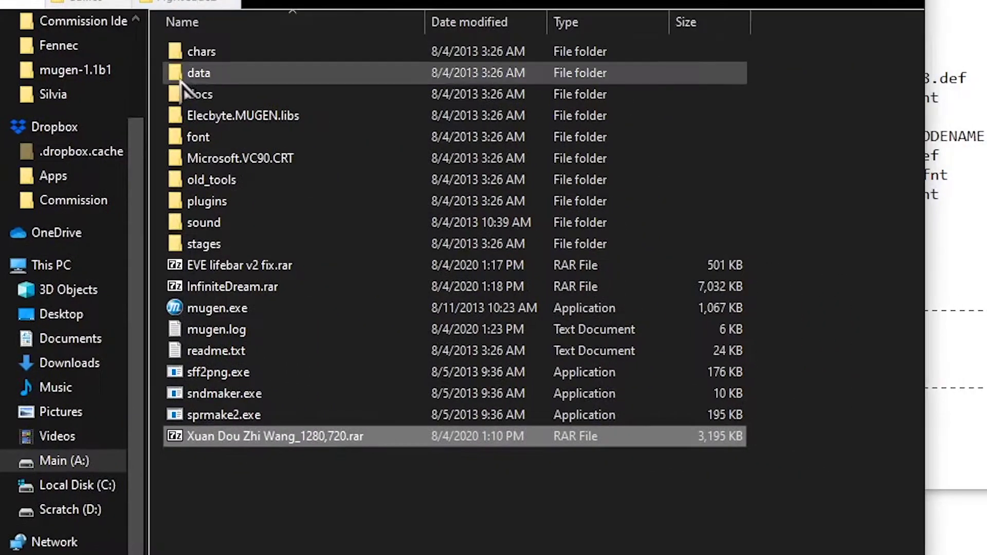
- Open the MUGEN data folder and compare it with the data/mugen1/fight paths listed in fight.def
{"action": "double_click", "coordinate": [187, 82]}
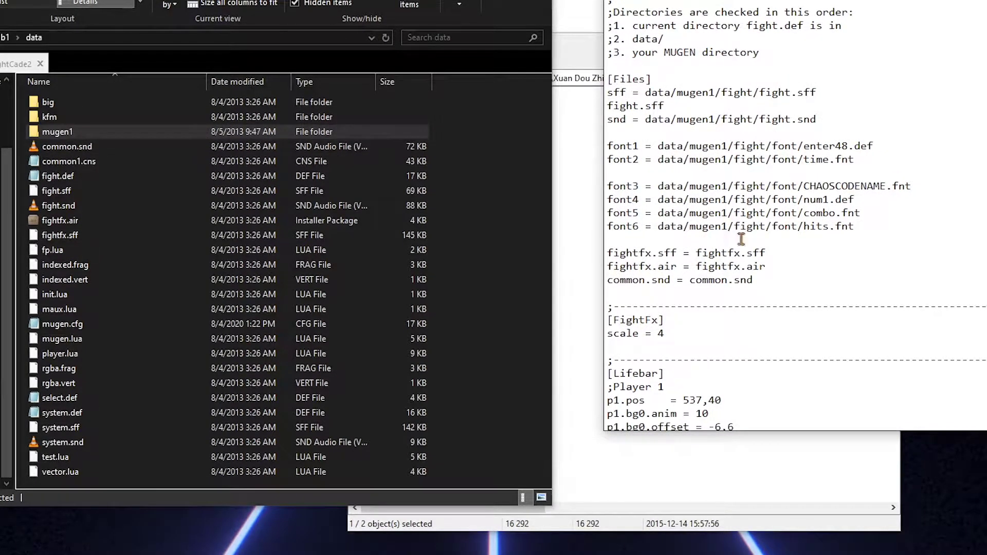
{"action": "scroll", "coordinate": [726, 294], "scroll_direction": "down", "scroll_amount": 8}
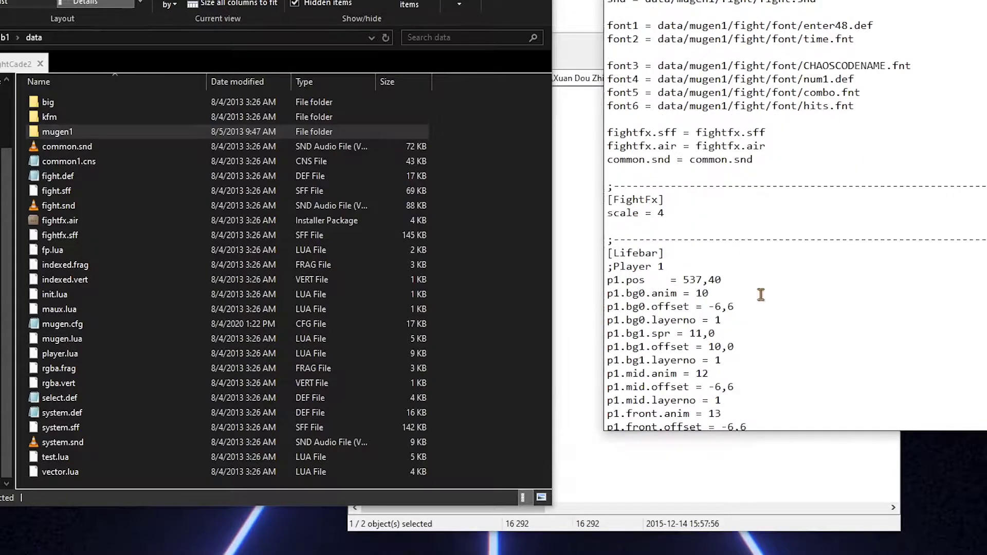
{"action": "scroll", "coordinate": [784, 282], "scroll_direction": "up", "scroll_amount": 9}
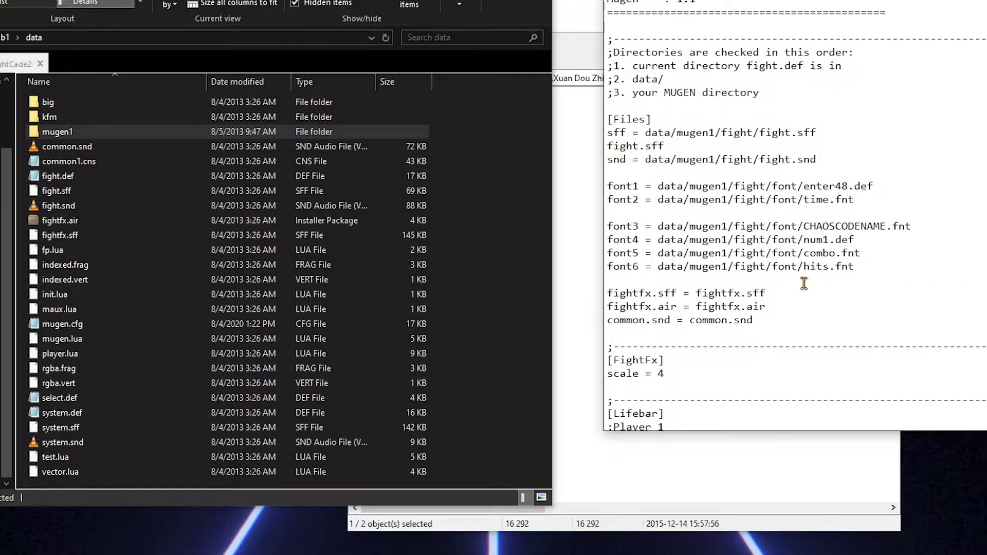
- Open the fight folder inside the lifebar archive and open its LEEME!.txt file
{"action": "left_click", "coordinate": [591, 289]}
{"action": "double_click", "coordinate": [374, 111]}
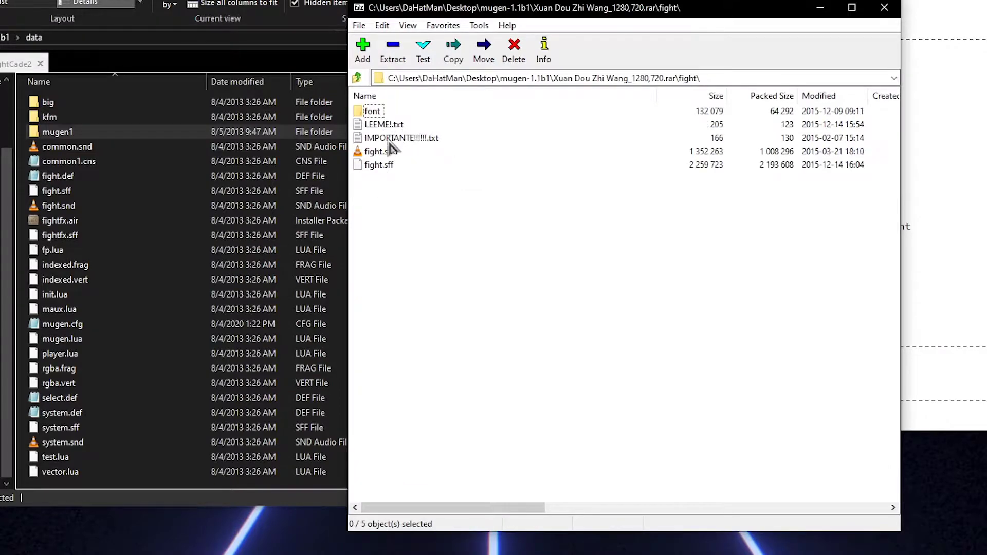
{"action": "double_click", "coordinate": [383, 125]}
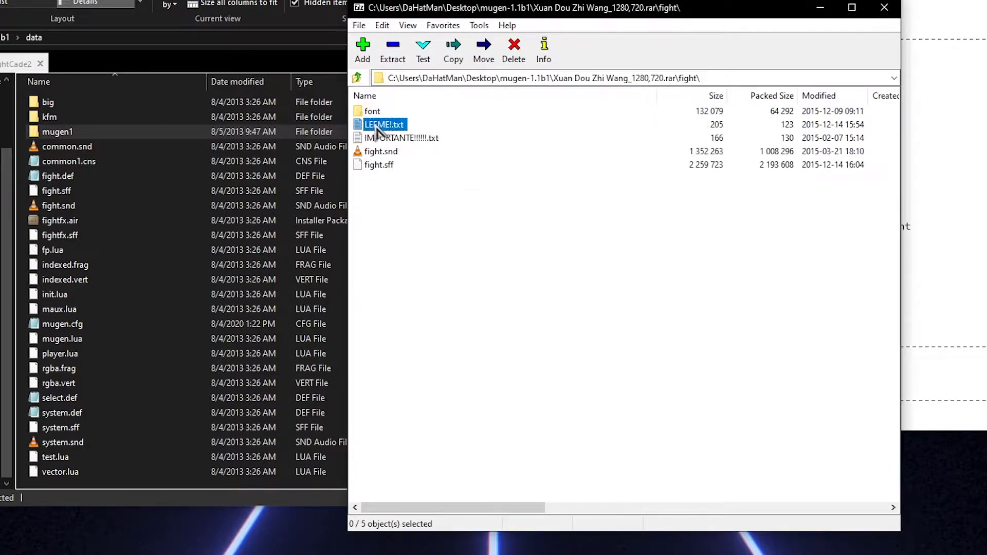
- Close LEEME!.txt, read IMPORTANTE!!!!!!.txt from the archive's fight folder, and close it
{"action": "left_click", "coordinate": [832, 2]}
{"action": "double_click", "coordinate": [411, 137]}
{"action": "left_click", "coordinate": [825, 2]}
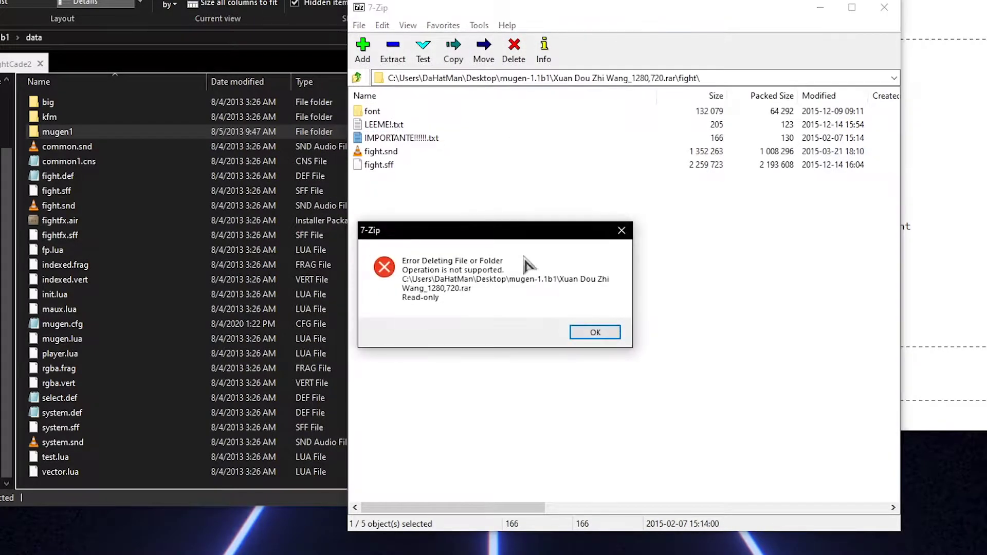
{"action": "left_click", "coordinate": [594, 333]}
- Open the archive's font folder and compare its files with the font paths listed in fight.def
{"action": "double_click", "coordinate": [386, 109]}
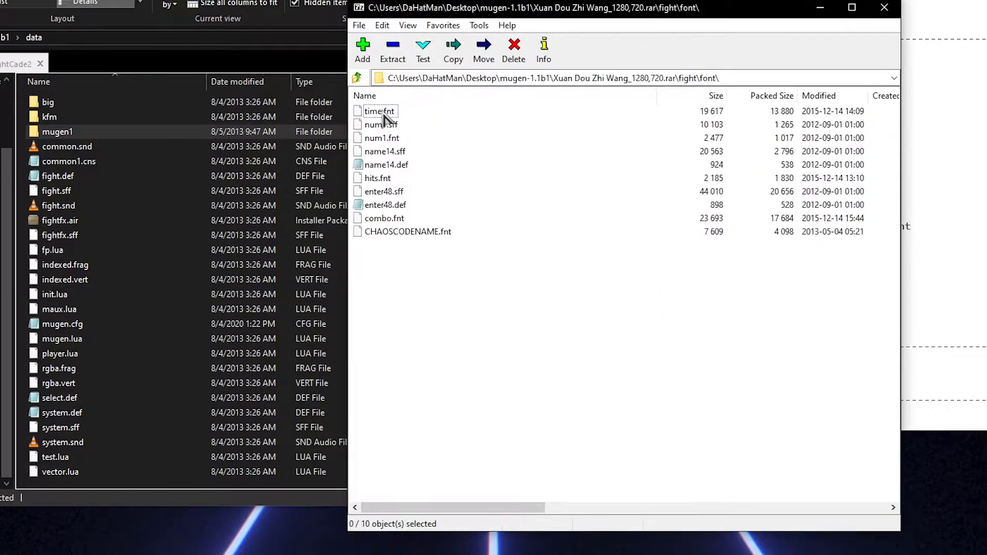
{"action": "key", "text": "alt+Tab"}
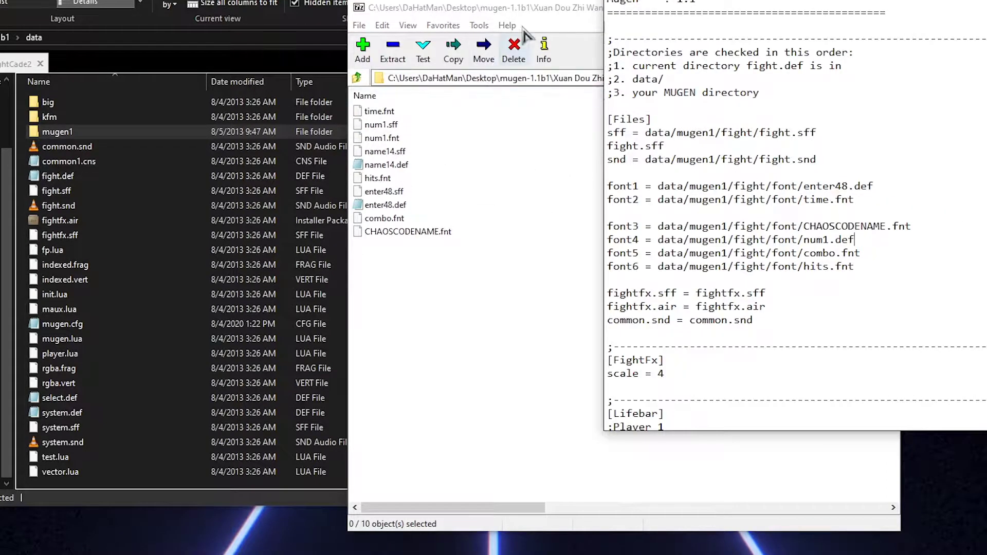
{"action": "left_click_drag", "start_coordinate": [537, 13], "coordinate": [473, 0]}
{"action": "key", "text": "alt+Tab"}
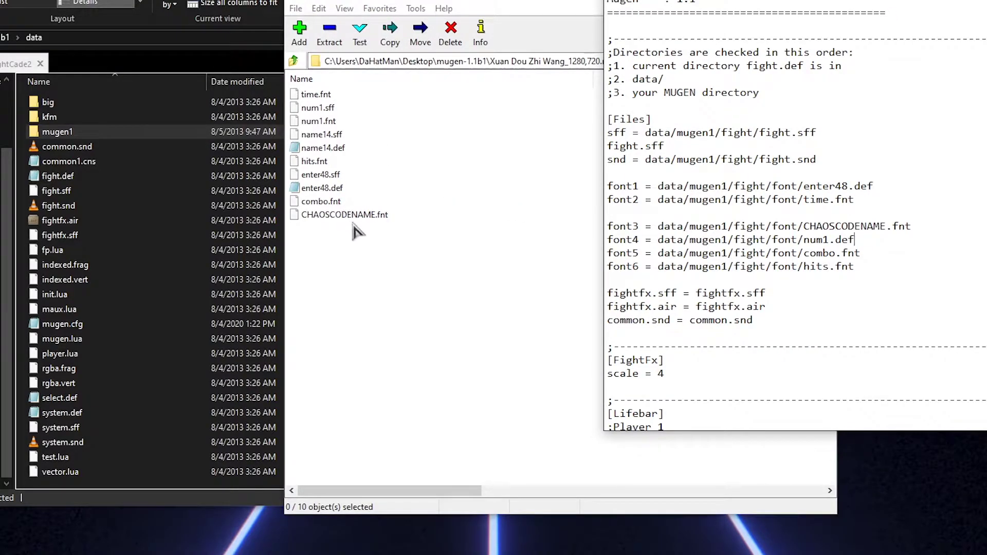
{"action": "left_click", "coordinate": [436, 254]}
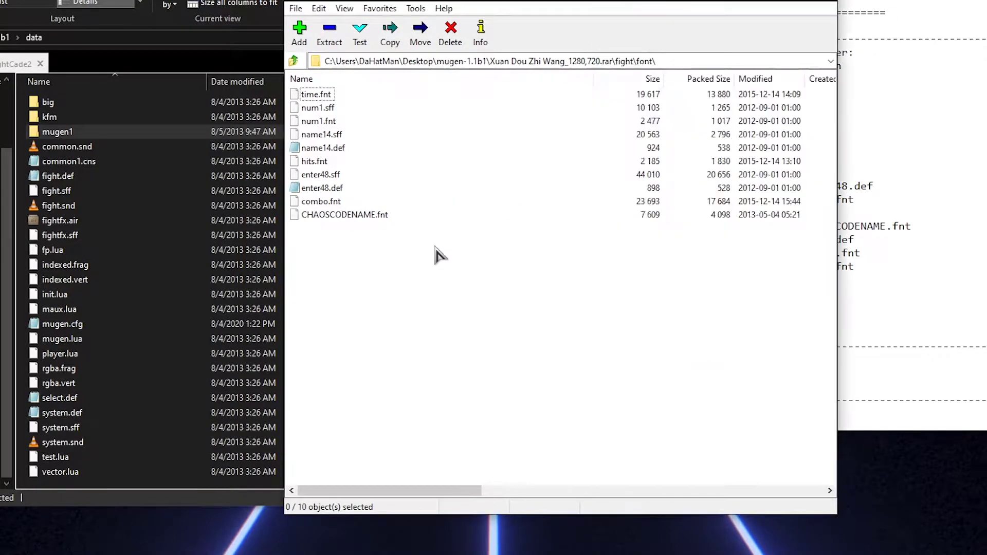
{"action": "left_click", "coordinate": [933, 320]}
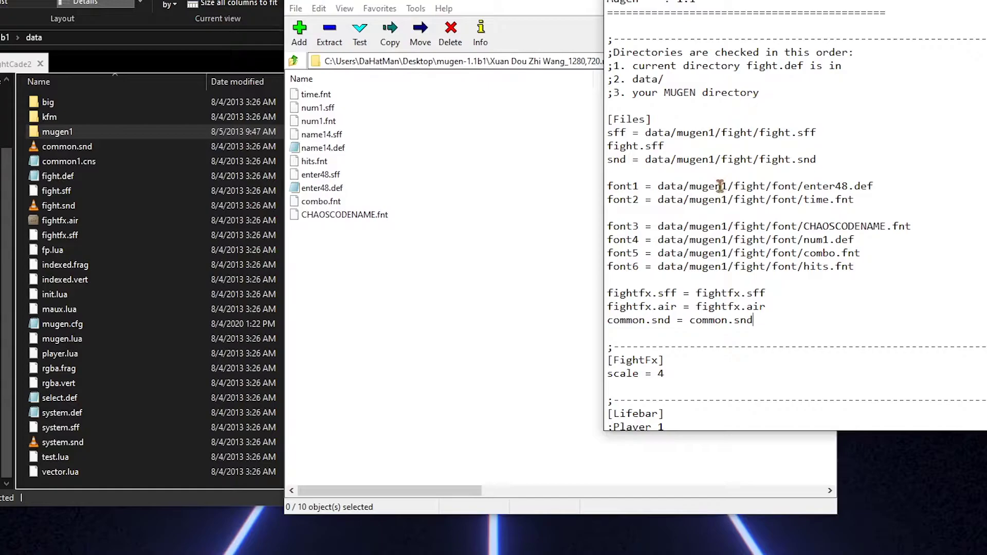
{"action": "left_click_drag", "start_coordinate": [725, 186], "coordinate": [800, 187]}
{"action": "left_click", "coordinate": [804, 201]}
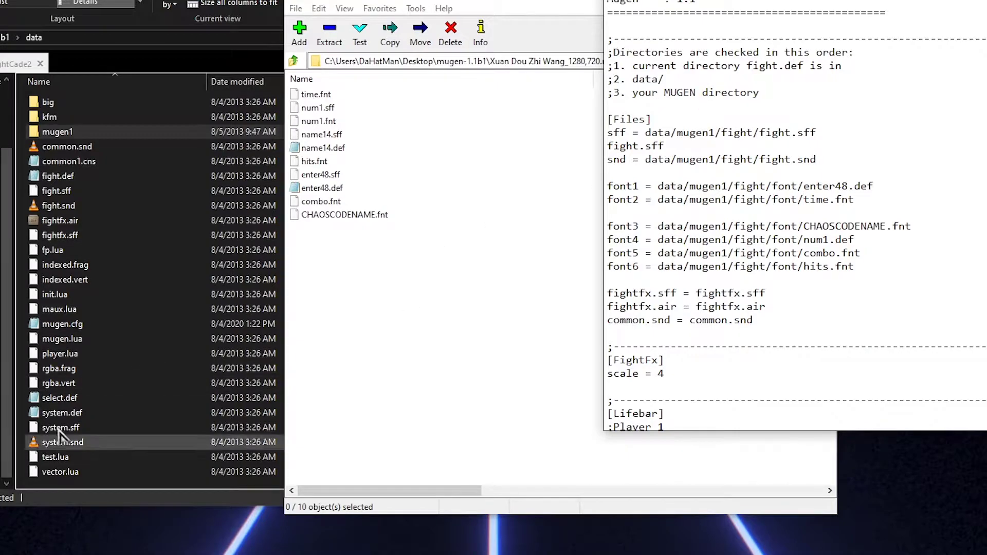
- Create a new folder named XDZWLB in the MUGEN data folder
{"action": "left_click", "coordinate": [198, 132]}
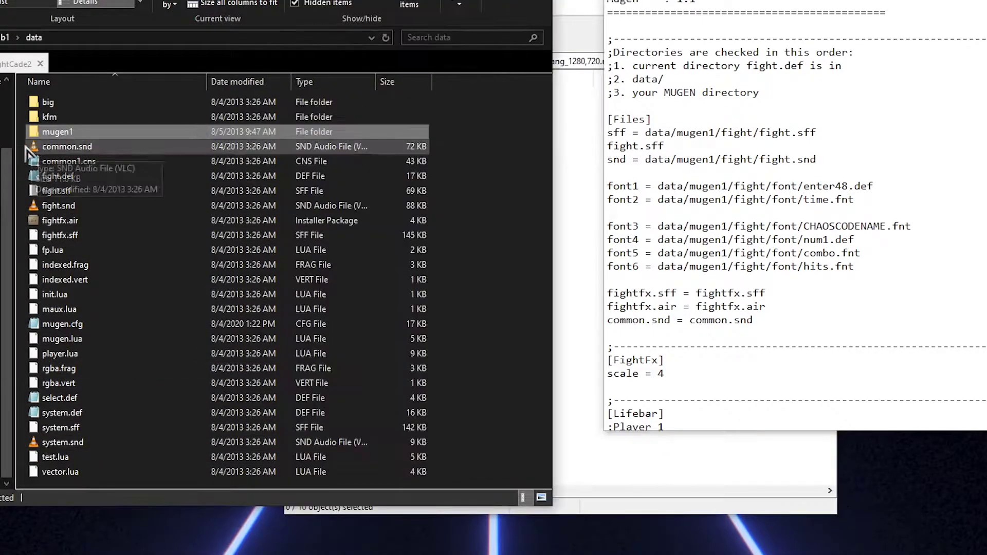
{"action": "right_click", "coordinate": [22, 146]}
{"action": "mouse_move", "coordinate": [108, 322]}
{"action": "left_click", "coordinate": [216, 319]}
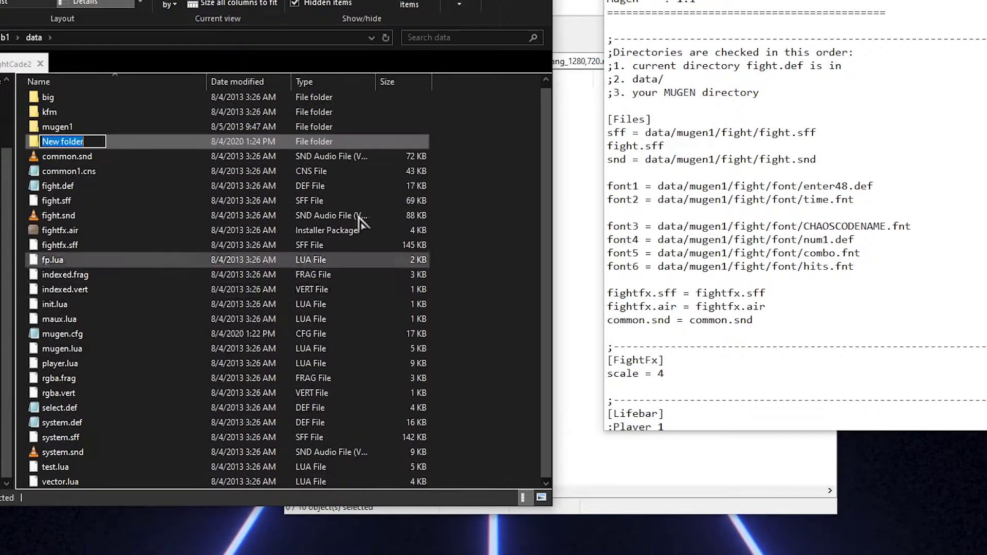
{"action": "left_click", "coordinate": [591, 10]}
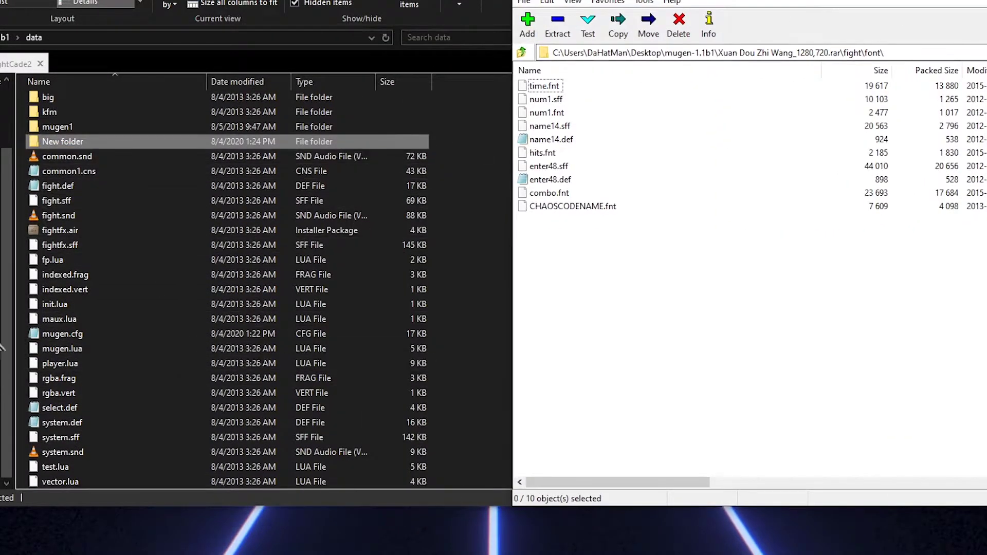
{"action": "left_click", "coordinate": [77, 142]}
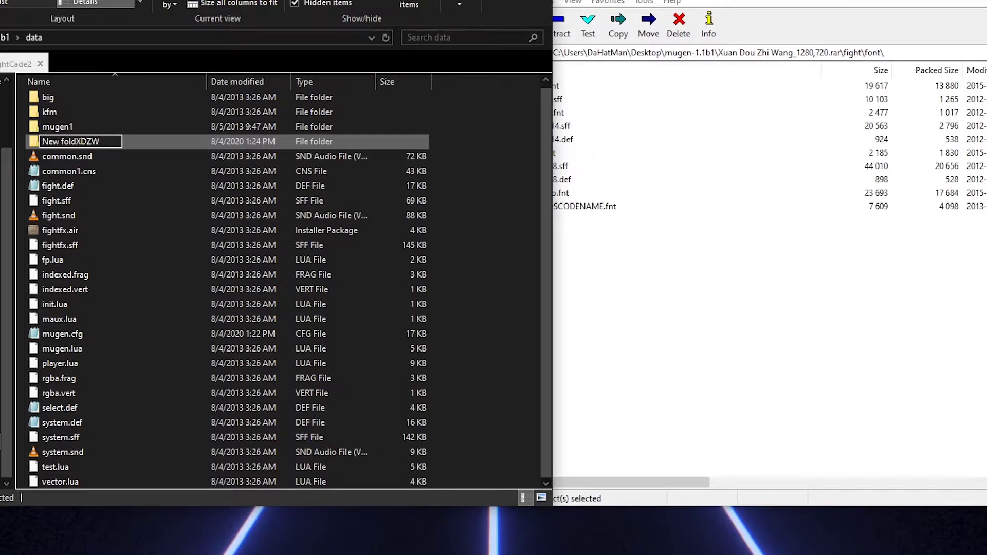
{"action": "key", "text": "BackSpace"}
{"action": "key", "text": "BackSpace"}
{"action": "key", "text": "BackSpace"}
{"action": "key", "text": "BackSpace"}
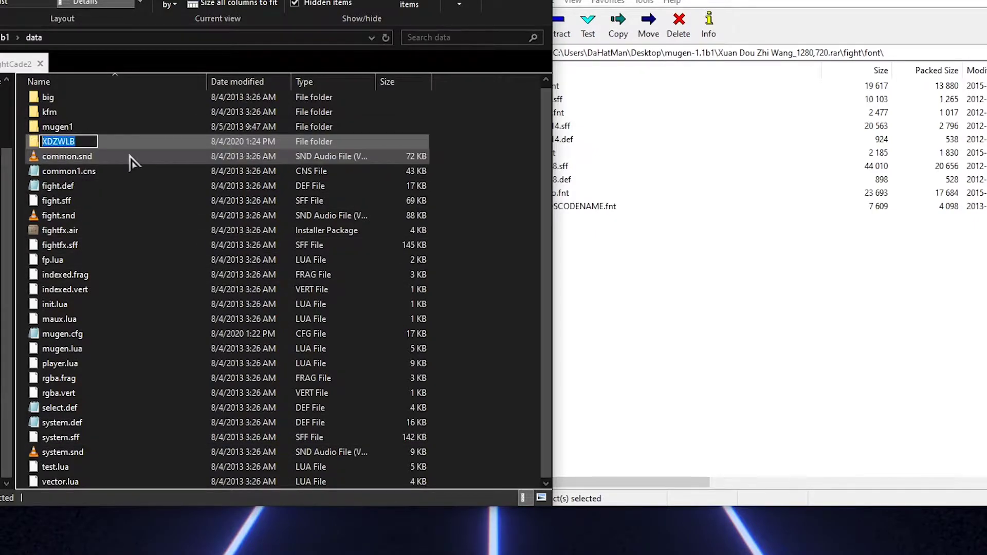
{"action": "left_click", "coordinate": [457, 159]}
- Copy the fight folder and fight.def from the archive's root into the XDZWLB folder
{"action": "left_click", "coordinate": [740, 375]}
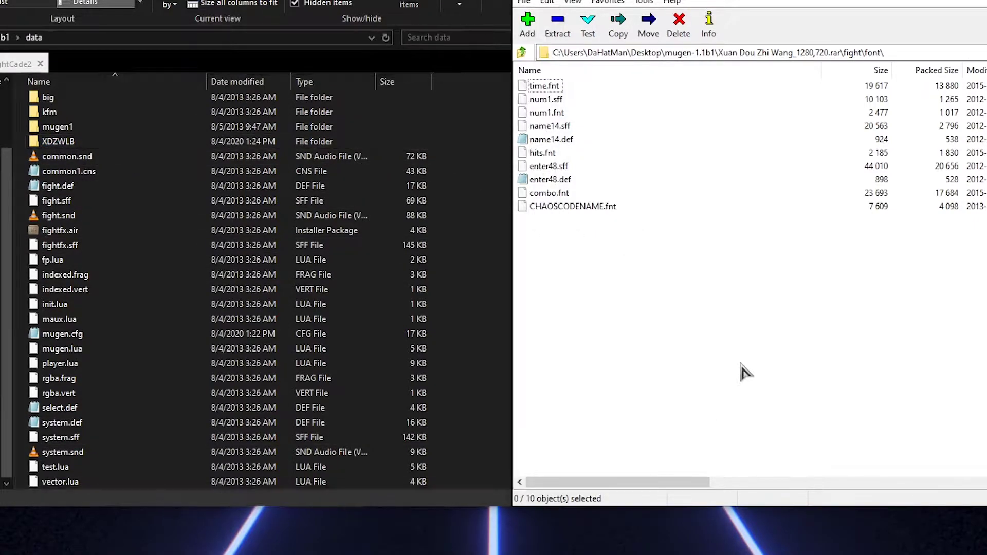
{"action": "left_click", "coordinate": [523, 52]}
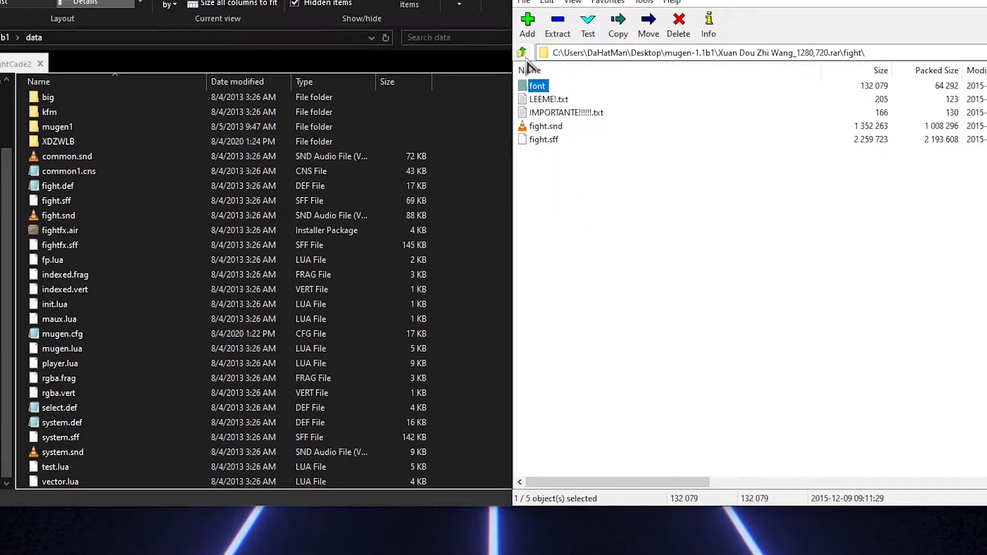
{"action": "left_click", "coordinate": [523, 53]}
{"action": "left_click_drag", "start_coordinate": [495, 97], "coordinate": [92, 147]}
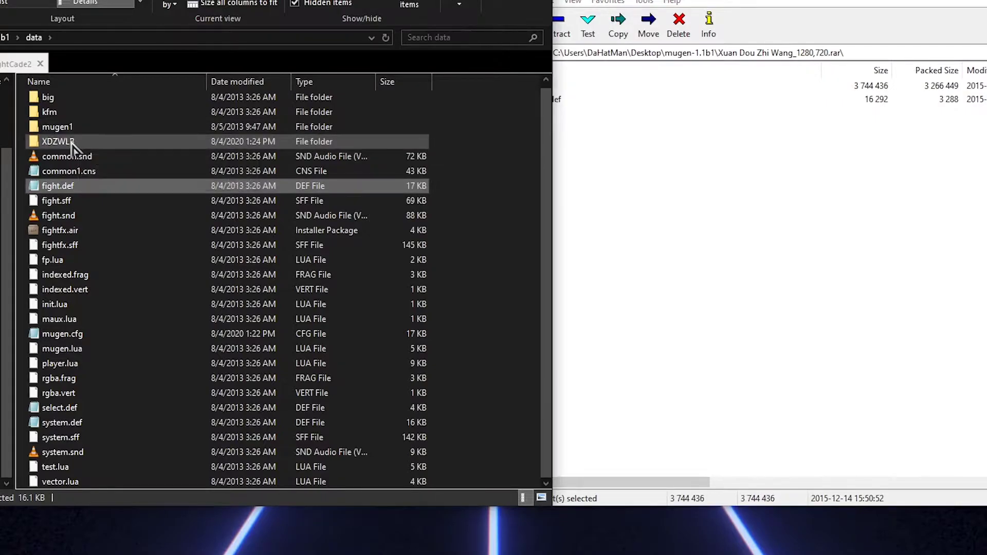
- Replace mugen1 with XDZWLB in the sff, snd and font1 to font6 paths of XDZWLB's fight.def, and save the file
{"action": "double_click", "coordinate": [72, 146]}
{"action": "double_click", "coordinate": [72, 119]}
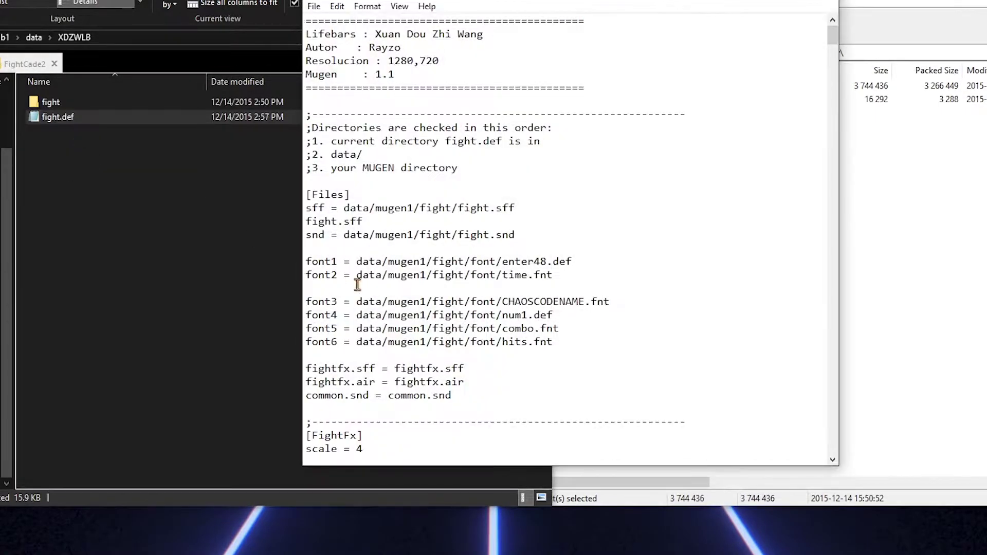
{"action": "left_click_drag", "start_coordinate": [405, 204], "coordinate": [382, 205]}
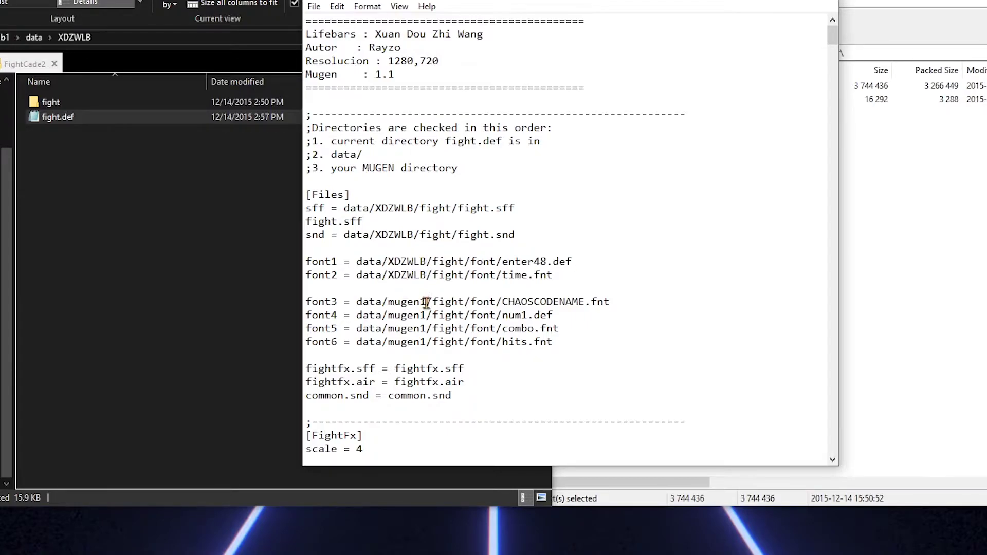
{"action": "type", "text": "XDZWLB"}
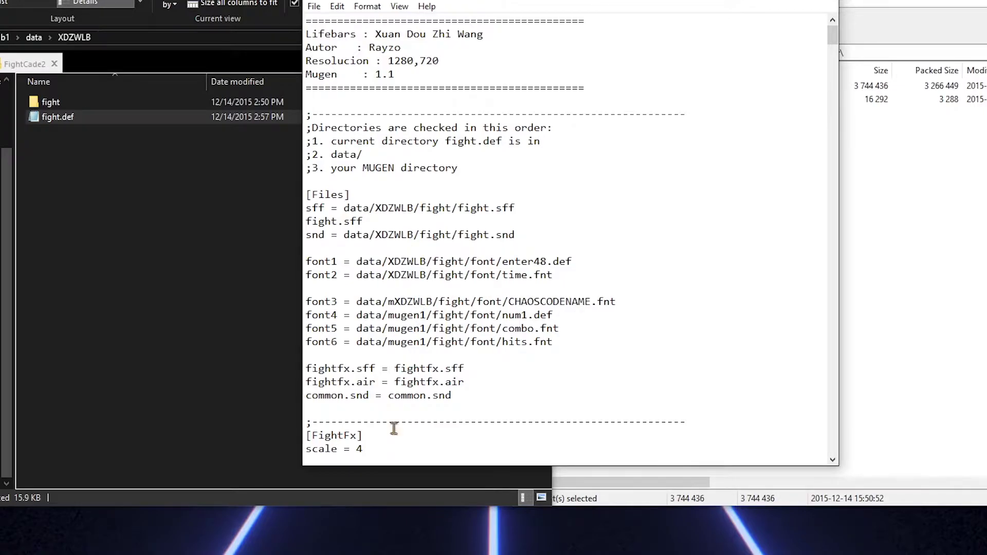
{"action": "key", "text": "BackSpace"}
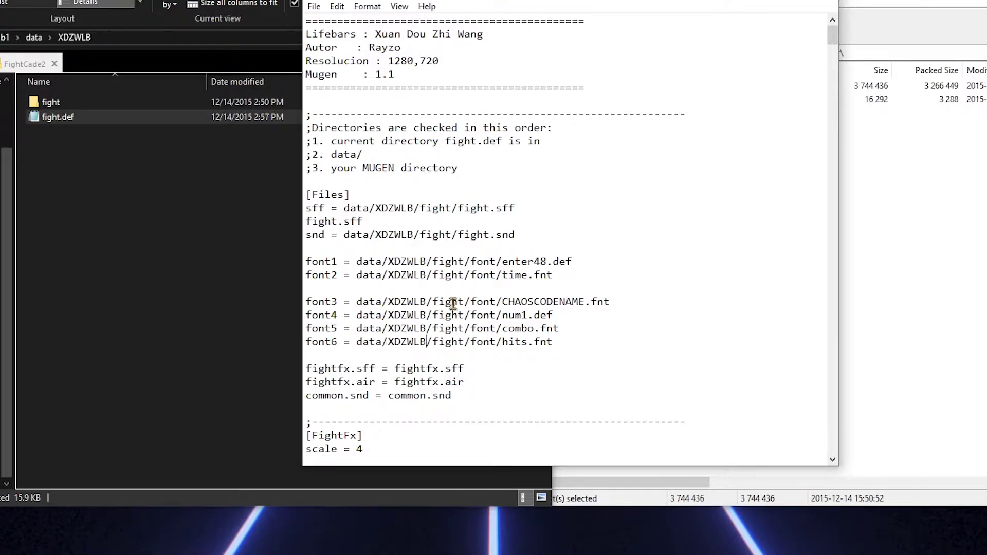
{"action": "scroll", "coordinate": [429, 215], "scroll_direction": "down", "scroll_amount": 9}
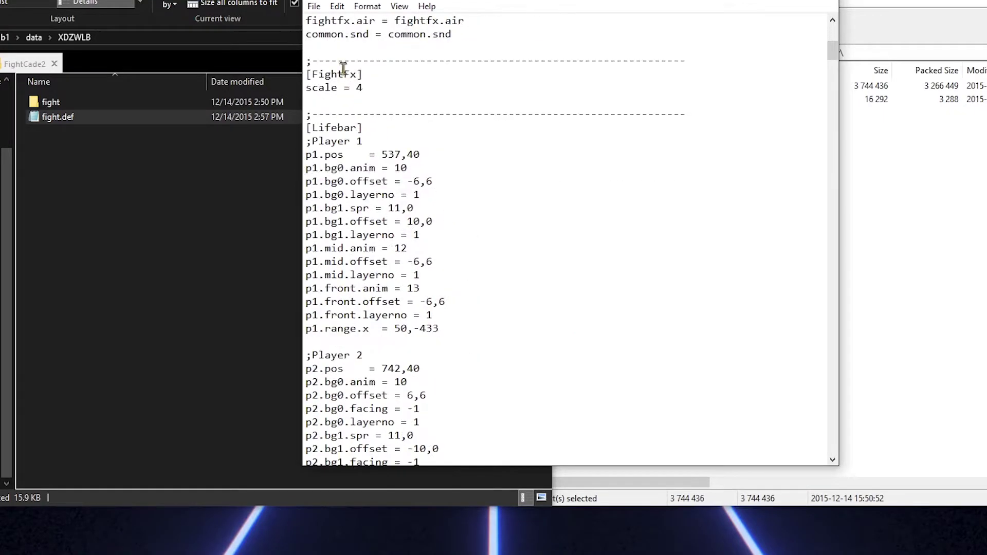
{"action": "left_click", "coordinate": [318, 9]}
{"action": "left_click", "coordinate": [368, 71]}
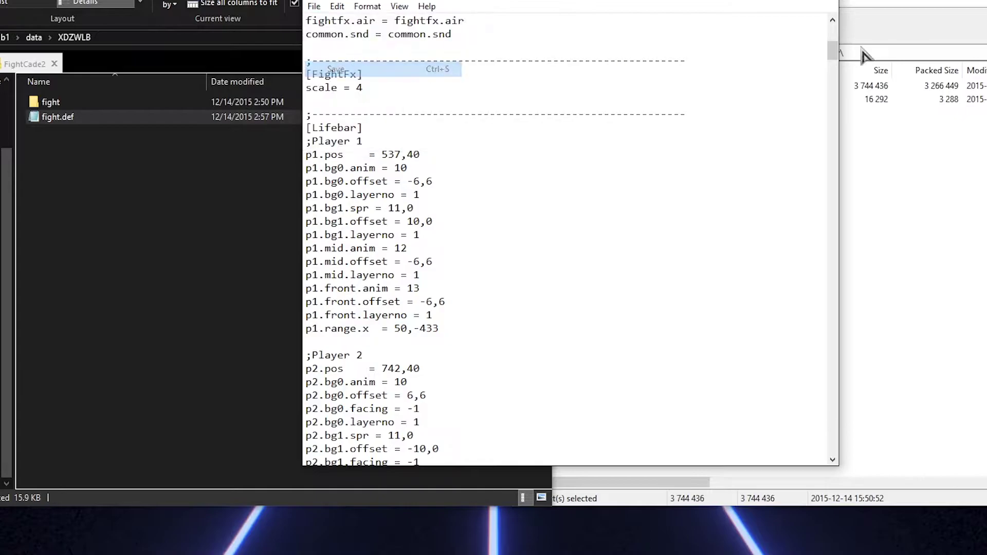
{"action": "left_click", "coordinate": [828, 2]}
- Set the fight entry in the data folder's system.def to XDZWLB/fight.def, and save the file
{"action": "key", "text": "BackSpace"}
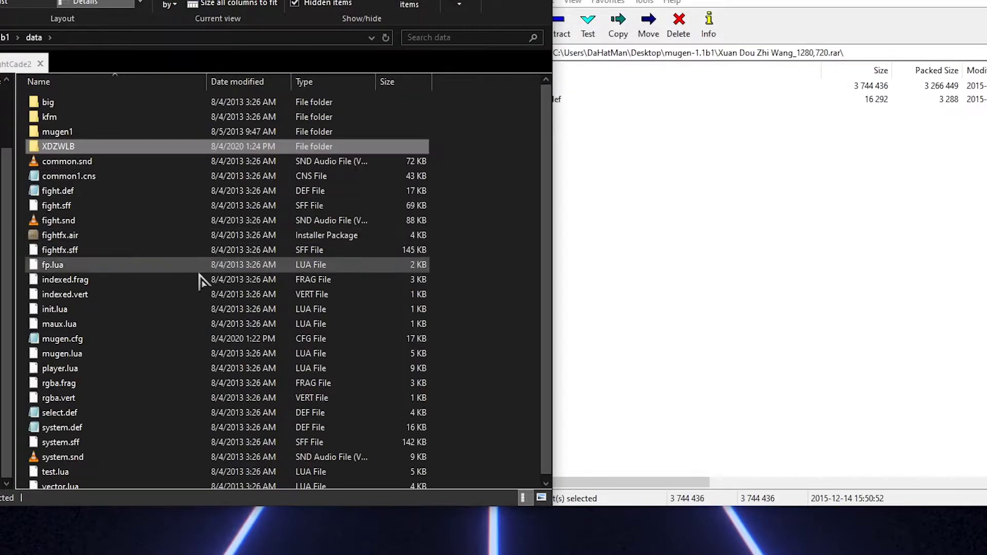
{"action": "scroll", "coordinate": [87, 319], "scroll_direction": "down", "scroll_amount": 1}
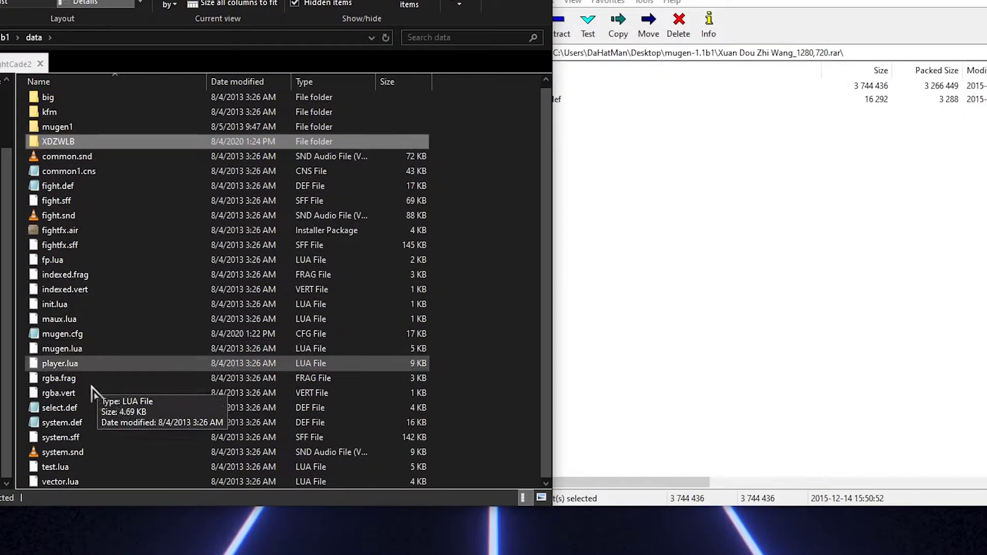
{"action": "double_click", "coordinate": [77, 424]}
{"action": "scroll", "coordinate": [474, 270], "scroll_direction": "down", "scroll_amount": 2}
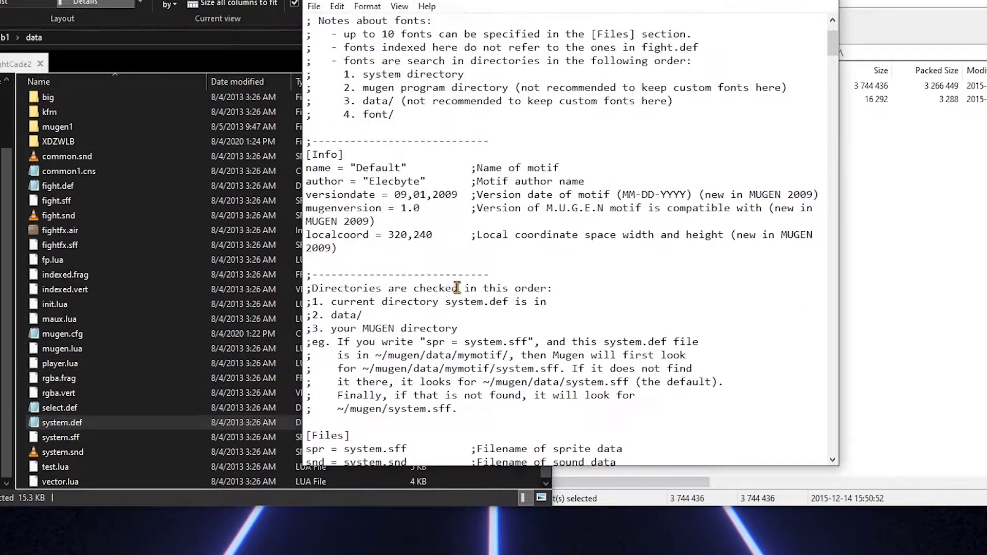
{"action": "scroll", "coordinate": [472, 268], "scroll_direction": "down", "scroll_amount": 3}
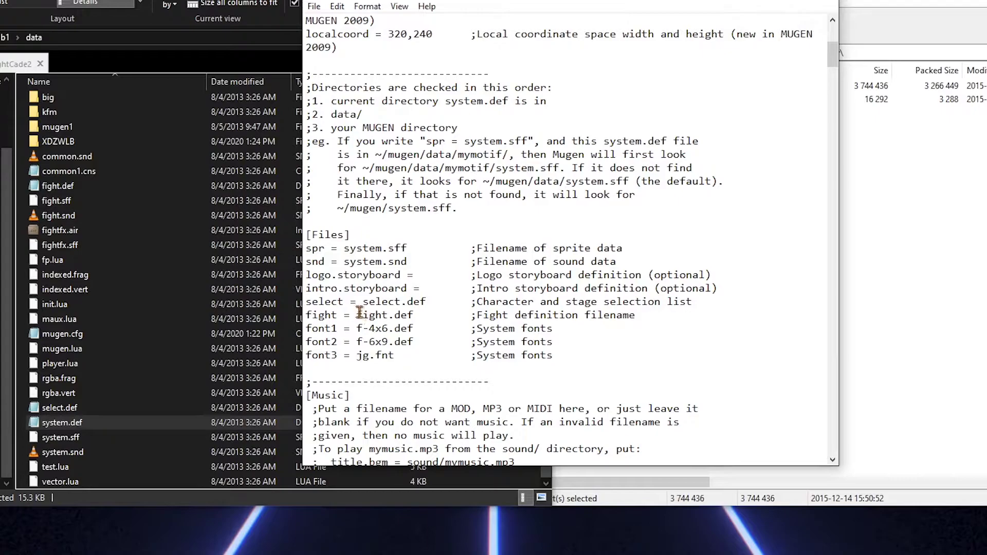
{"action": "type", "text": "XDZWLB"}
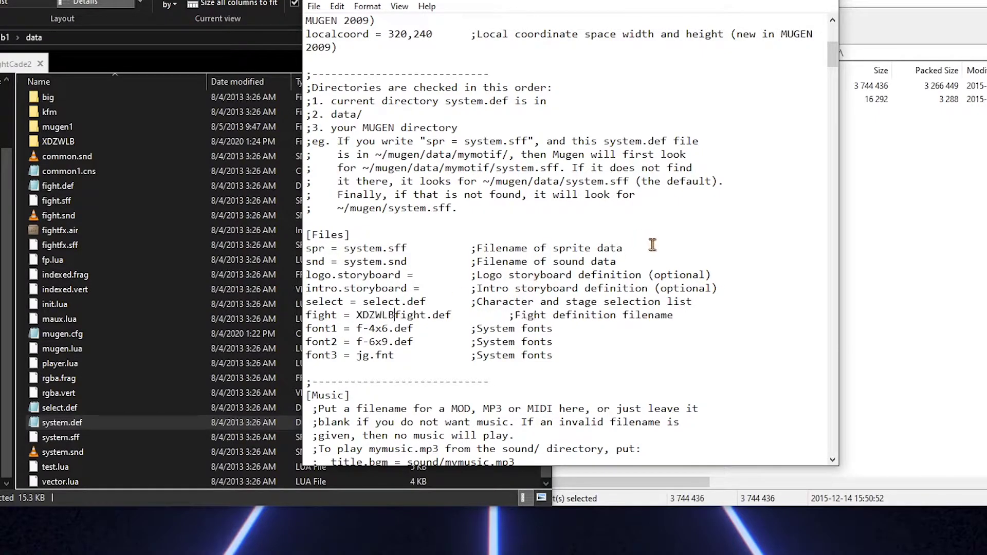
{"action": "type", "text": "/"}
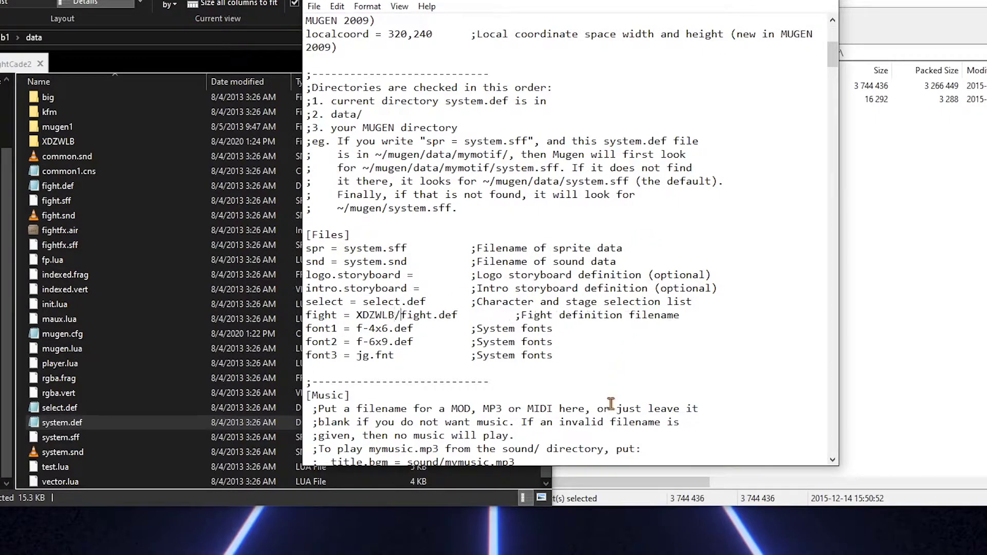
{"action": "left_click", "coordinate": [314, 6]}
{"action": "left_click", "coordinate": [352, 73]}
{"action": "key", "text": "alt+F4"}
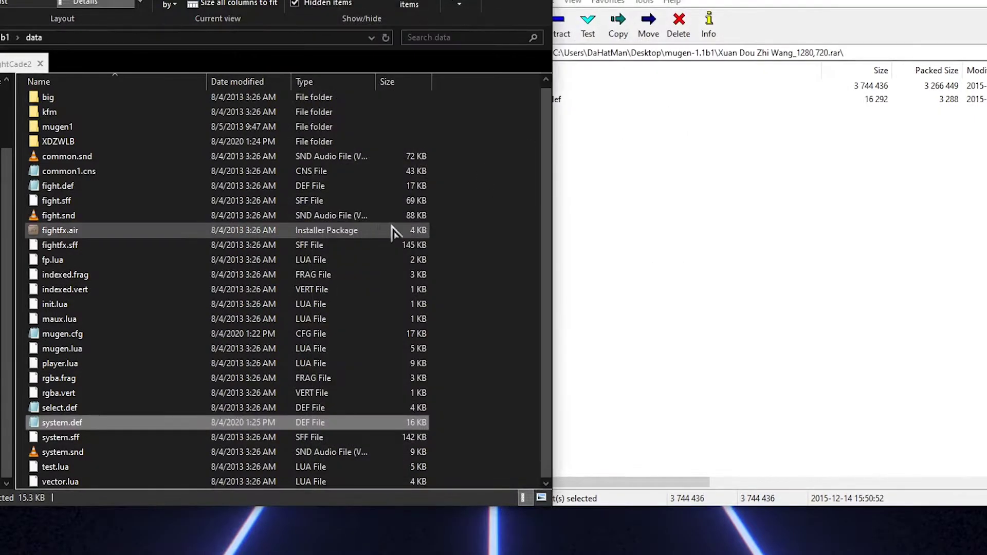
- Run mugen.exe, start a Kung Fu Man match to check the lifebars, and quit the game
{"action": "key", "text": "BackSpace"}
{"action": "left_click", "coordinate": [157, 283]}
{"action": "double_click", "coordinate": [157, 282]}
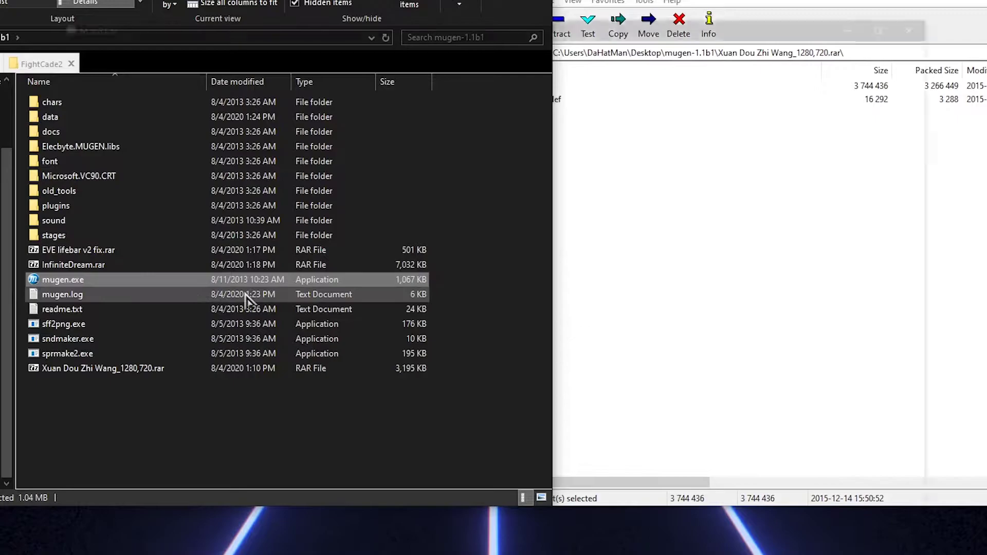
{"action": "key", "text": "Return"}
{"action": "key", "text": "Return"}
{"action": "key", "text": "Return"}
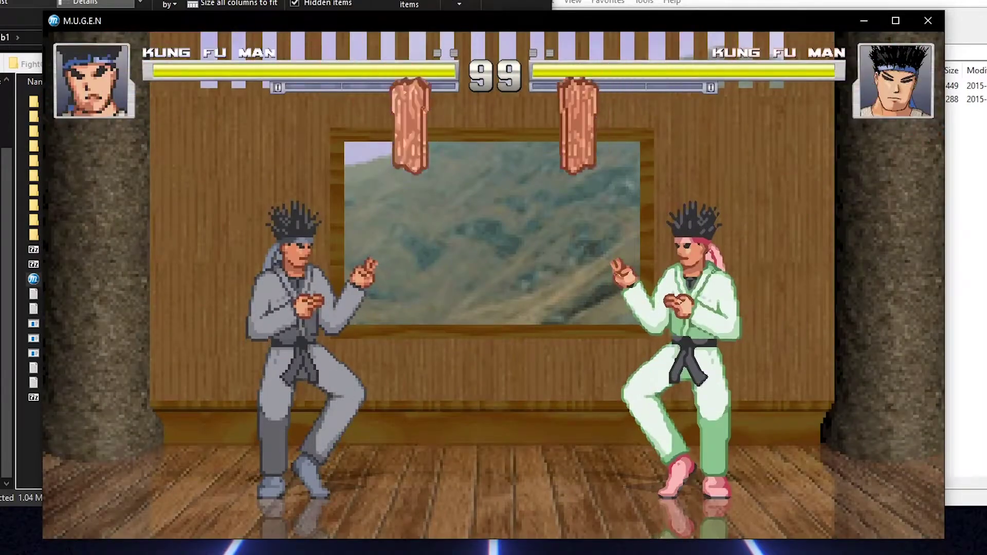
{"action": "key", "text": "Escape"}
{"action": "key", "text": "Escape"}
{"action": "key", "text": "Up"}
{"action": "key", "text": "Escape"}
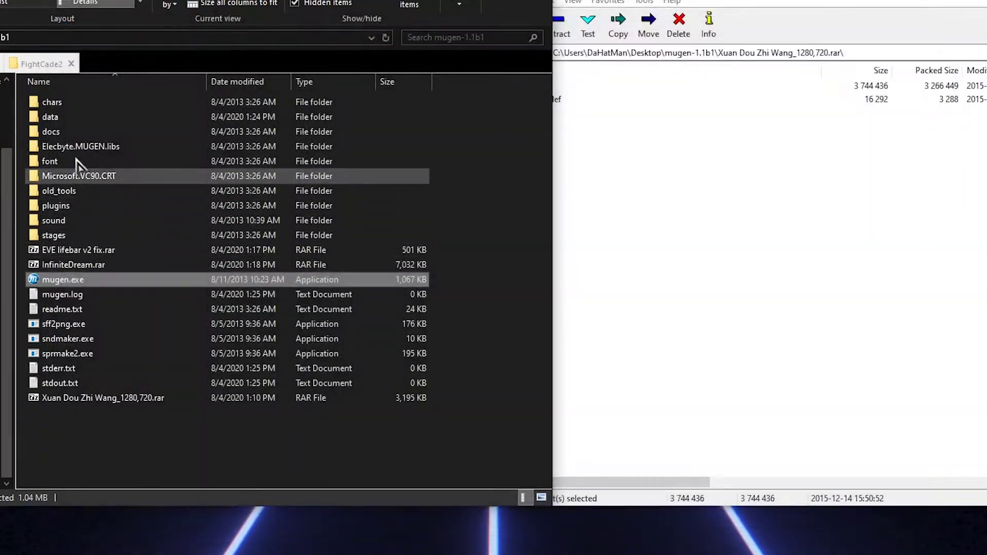
- Set the fight entry under [Files] in the mugen1 folder's system.def to XDZWLB/fight.def, and save the file
{"action": "double_click", "coordinate": [78, 123]}
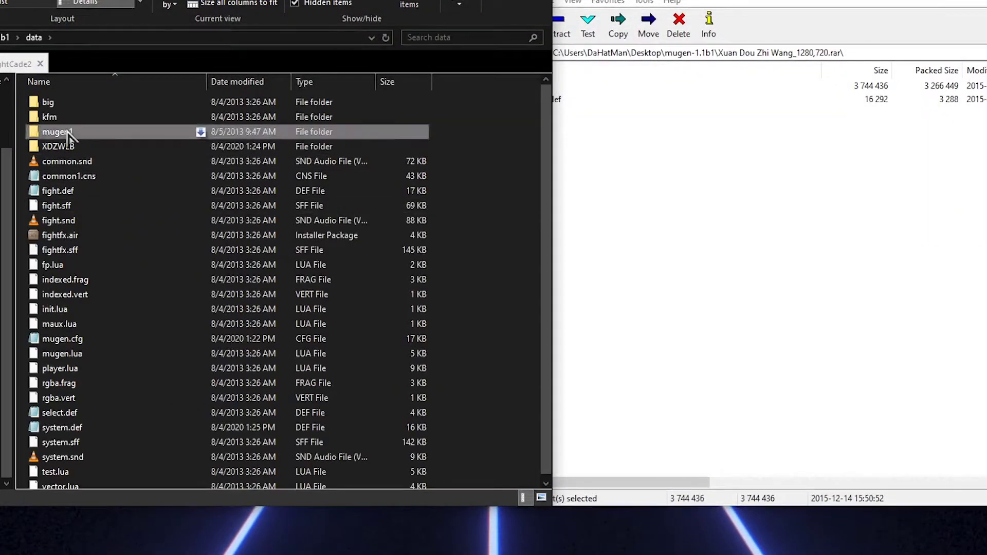
{"action": "double_click", "coordinate": [66, 132]}
{"action": "double_click", "coordinate": [66, 132]}
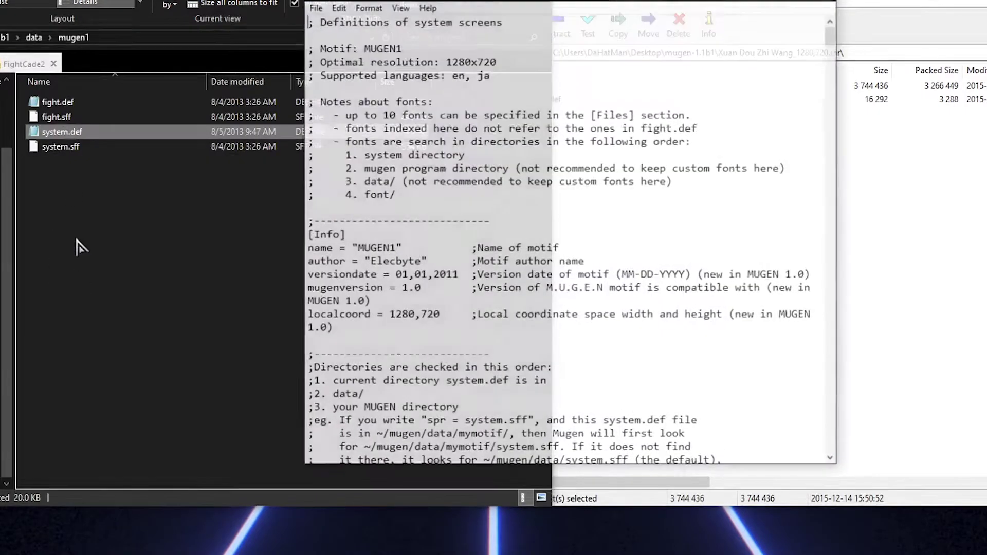
{"action": "scroll", "coordinate": [469, 247], "scroll_direction": "down", "scroll_amount": 7}
{"action": "scroll", "coordinate": [469, 248], "scroll_direction": "down", "scroll_amount": 5}
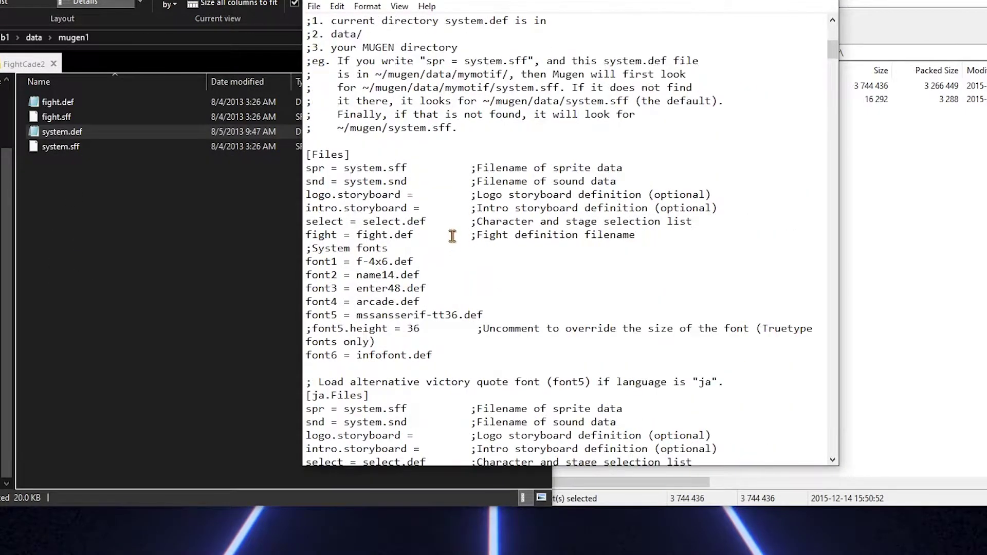
{"action": "scroll", "coordinate": [450, 232], "scroll_direction": "down", "scroll_amount": 1}
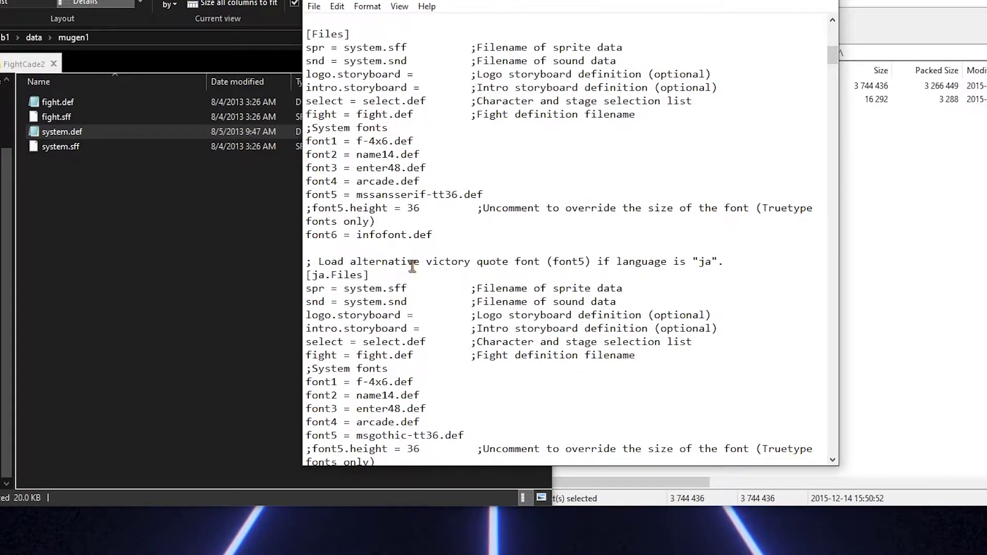
{"action": "type", "text": "XDZWLB"}
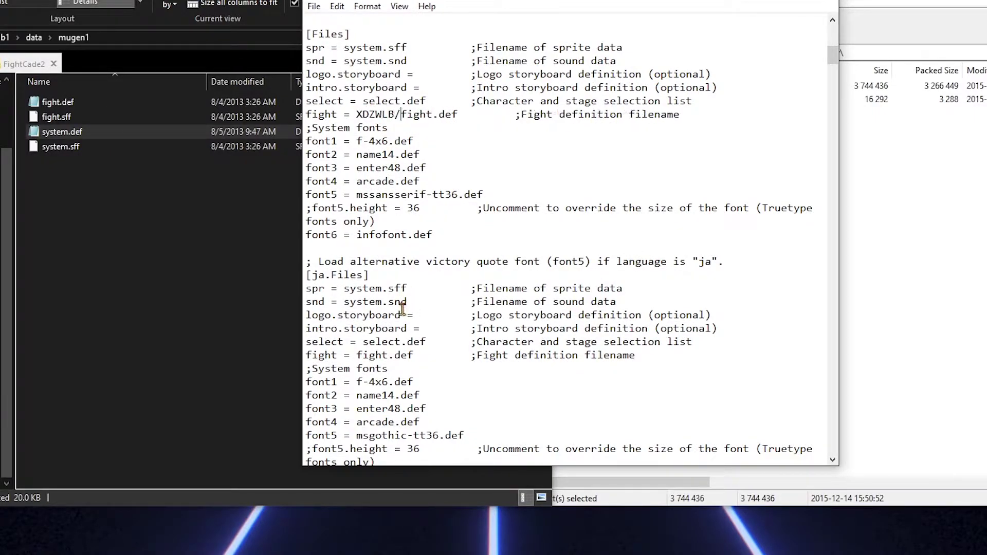
{"action": "left_click", "coordinate": [312, 7]}
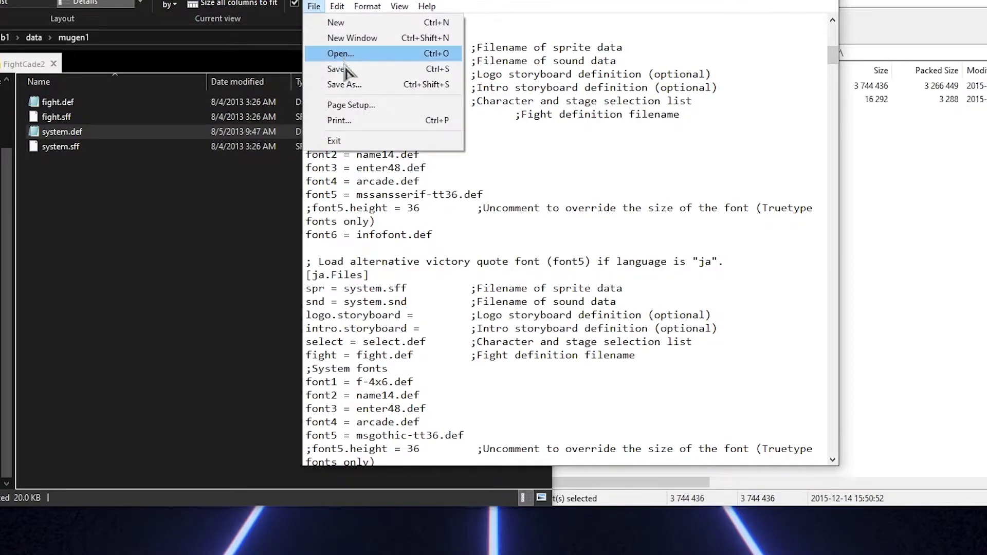
{"action": "left_click", "coordinate": [346, 70]}
- Run mugen.exe from the MUGEN root folder and start an arcade match with Kung Fu Man
{"action": "left_click", "coordinate": [215, 264]}
{"action": "key", "text": "alt+Up"}
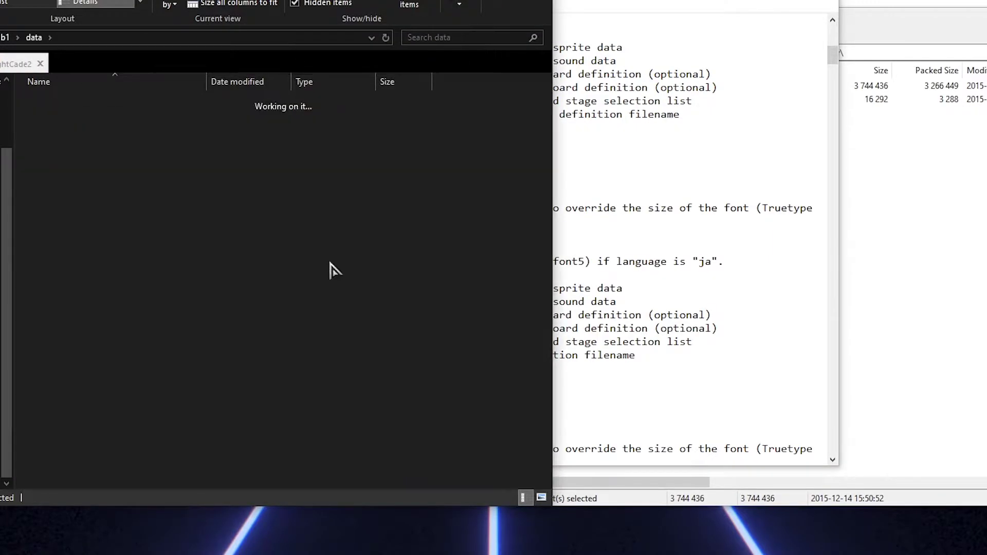
{"action": "key", "text": "alt+Up"}
{"action": "left_click", "coordinate": [103, 282]}
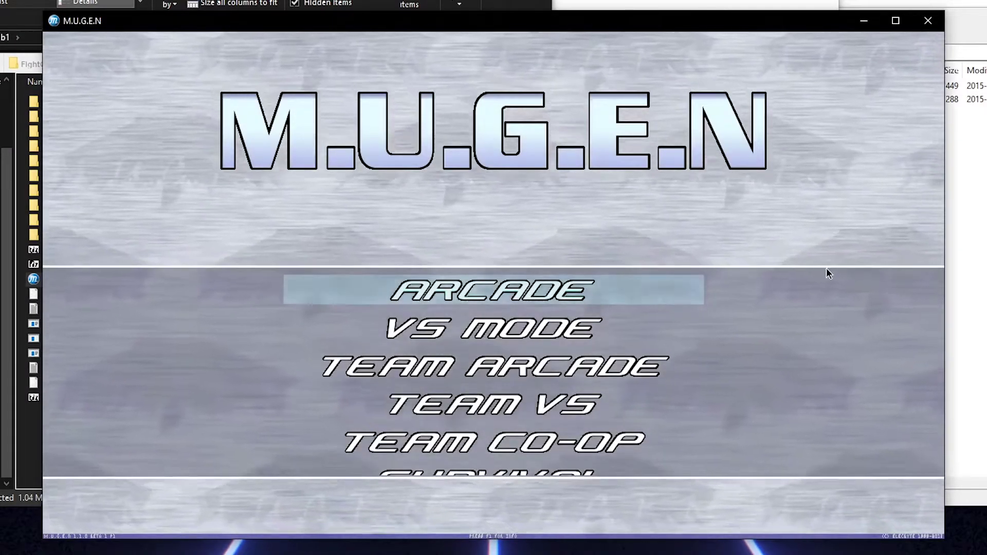
{"action": "key", "text": "Return"}
{"action": "key", "text": "Return"}
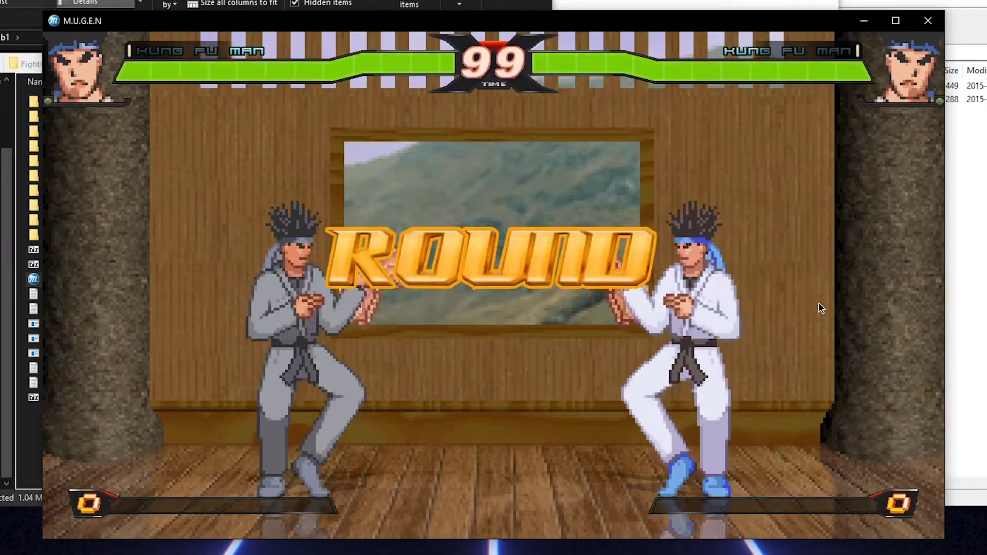
- Move around and hit the opponent to check the lifebars in play, and quit the game
{"action": "key", "text": "Left"}
{"action": "key", "text": "Up"}
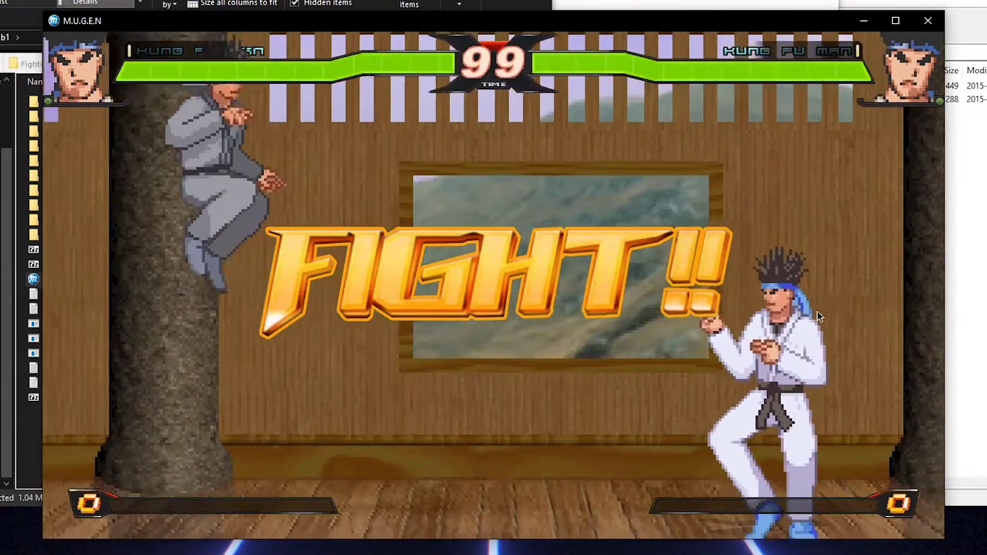
{"action": "key", "text": "Right"}
{"action": "key", "text": "Right"}
{"action": "key", "text": "Up"}
{"action": "key", "text": "x"}
{"action": "key", "text": "Down"}
{"action": "key", "text": "x"}
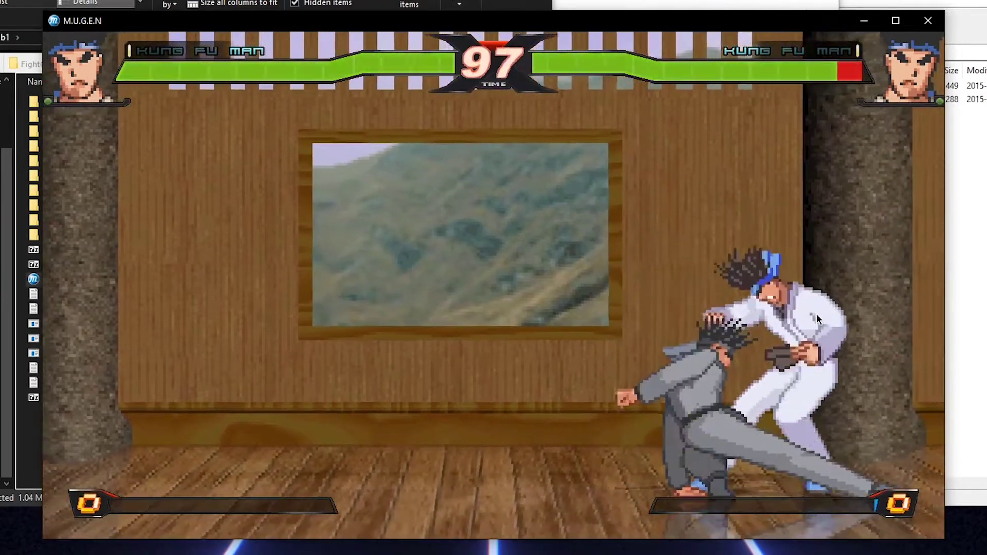
{"action": "key", "text": "Down"}
{"action": "key", "text": "x"}
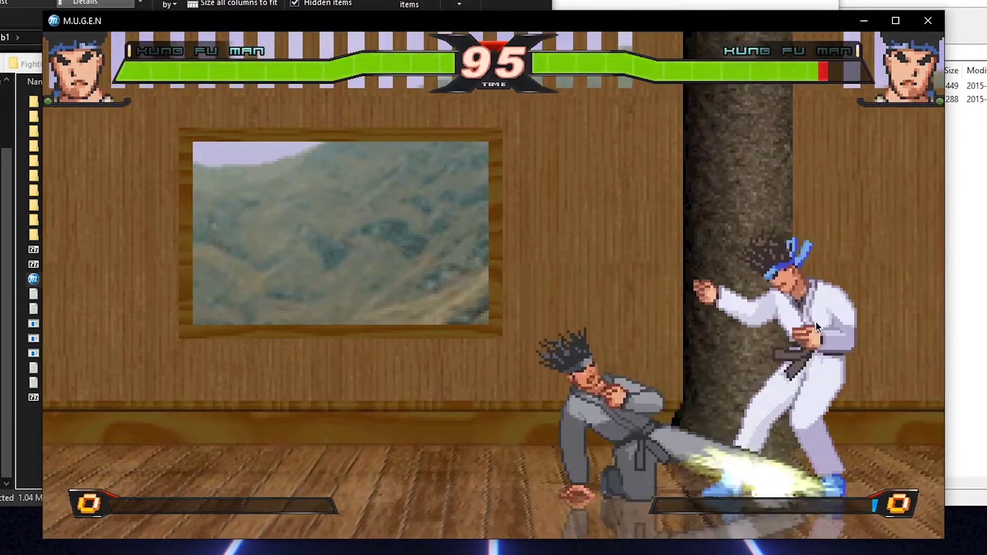
{"action": "key", "text": "Left"}
{"action": "key", "text": "Up"}
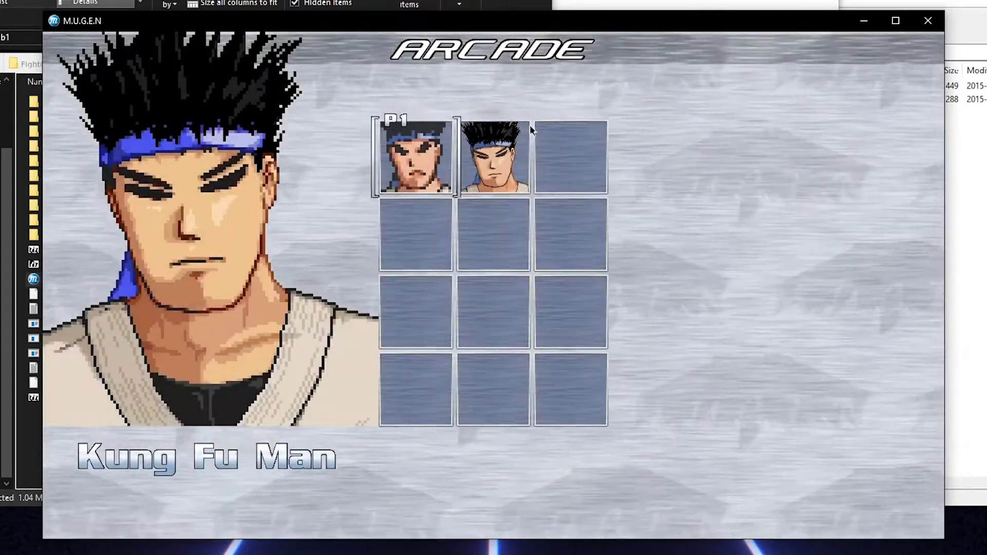
{"action": "key", "text": "Escape"}
{"action": "key", "text": "Escape"}
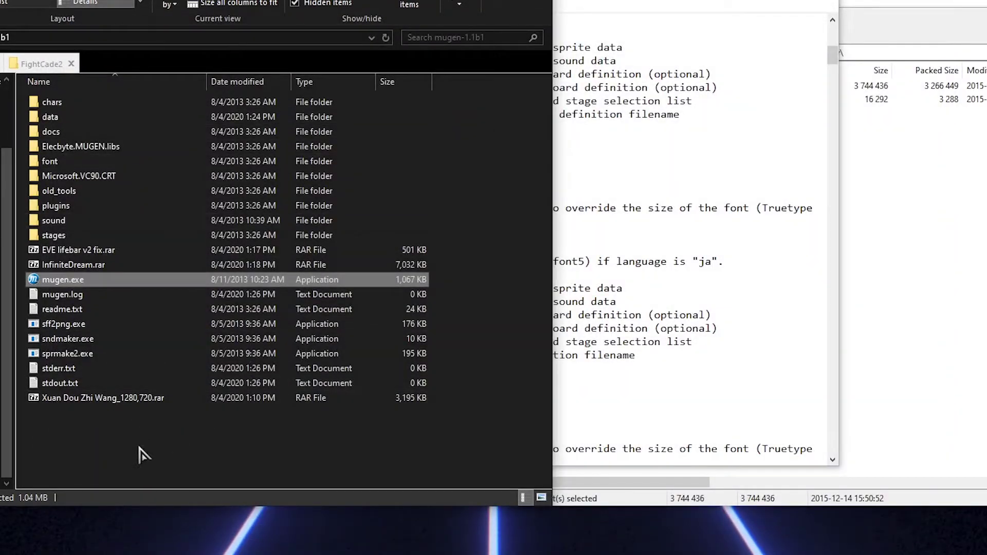
- Open the EVE lifebar v2 fix.rar archive and copy its evefight folder into MUGEN's data folder
{"action": "double_click", "coordinate": [106, 250]}
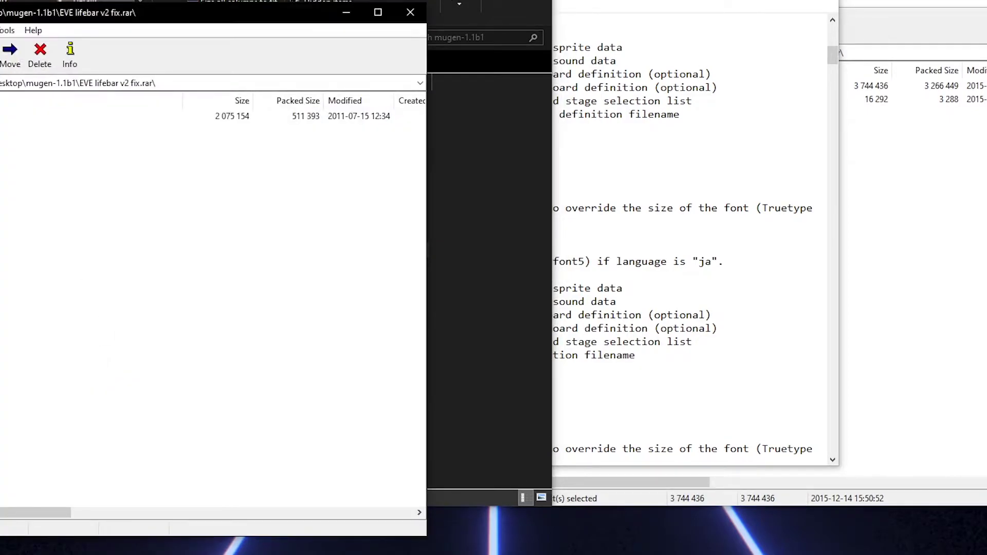
{"action": "left_click_drag", "start_coordinate": [160, 23], "coordinate": [791, 50]}
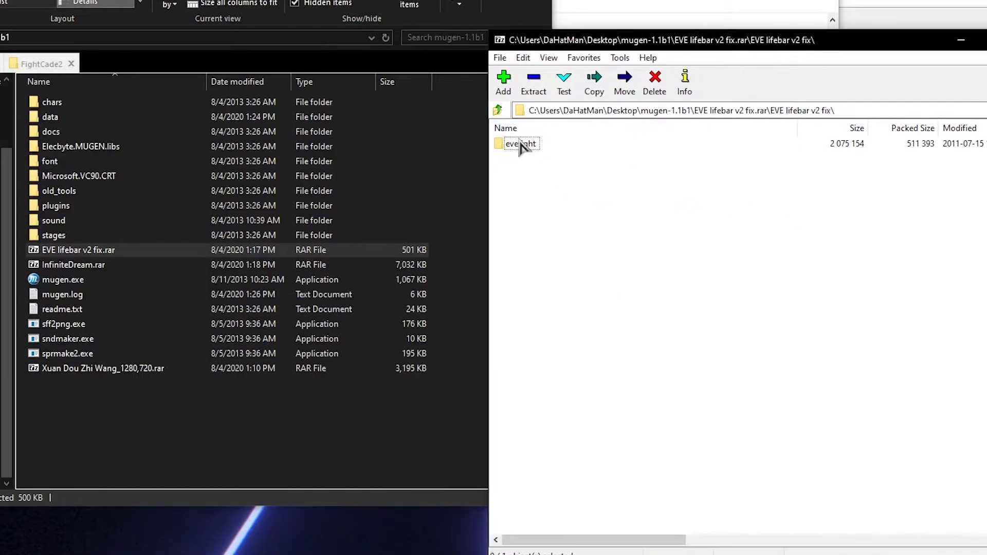
{"action": "double_click", "coordinate": [520, 148]}
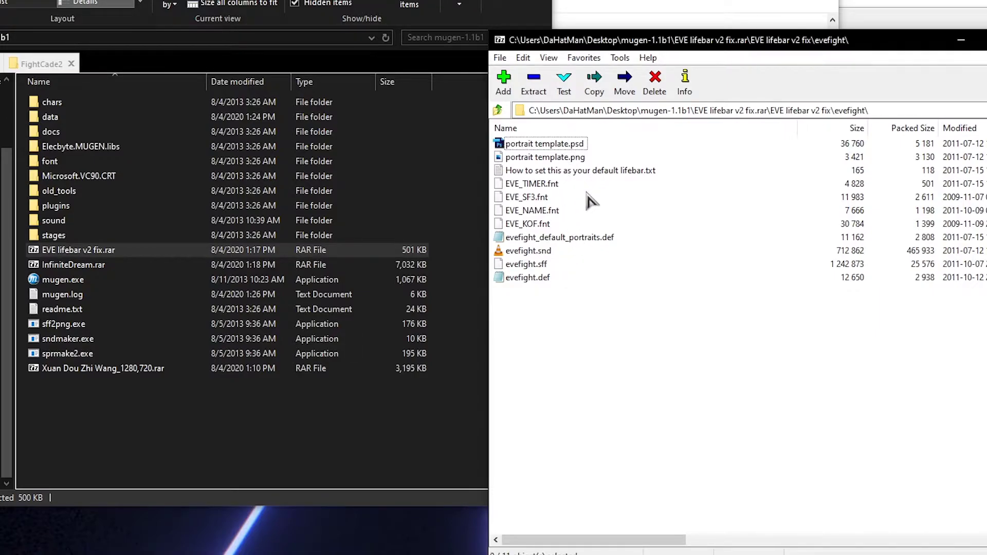
{"action": "left_click", "coordinate": [578, 240]}
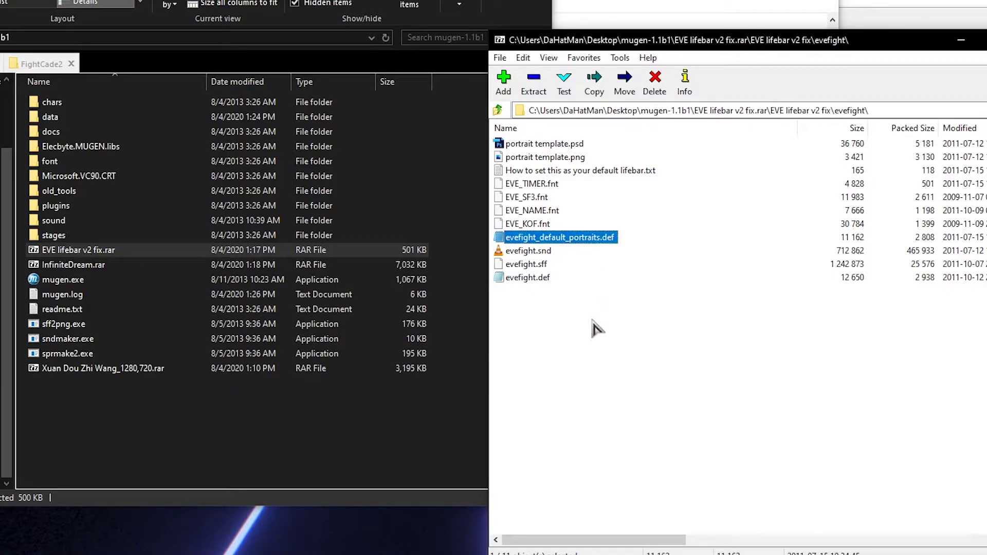
{"action": "left_click", "coordinate": [613, 354]}
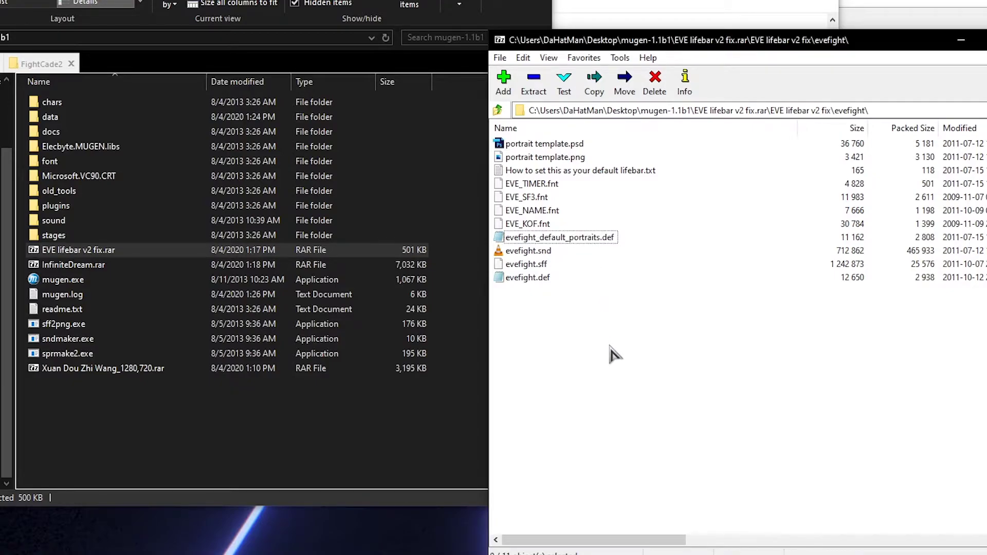
{"action": "left_click", "coordinate": [498, 111]}
{"action": "left_click_drag", "start_coordinate": [525, 149], "coordinate": [65, 125]}
- Set the fight entry in the mugen1 folder's system.def to evefight/fight.def, save the file and close it
{"action": "double_click", "coordinate": [64, 126]}
{"action": "scroll", "coordinate": [80, 373], "scroll_direction": "down", "scroll_amount": 1}
{"action": "scroll", "coordinate": [82, 378], "scroll_direction": "up", "scroll_amount": 2}
{"action": "double_click", "coordinate": [67, 146]}
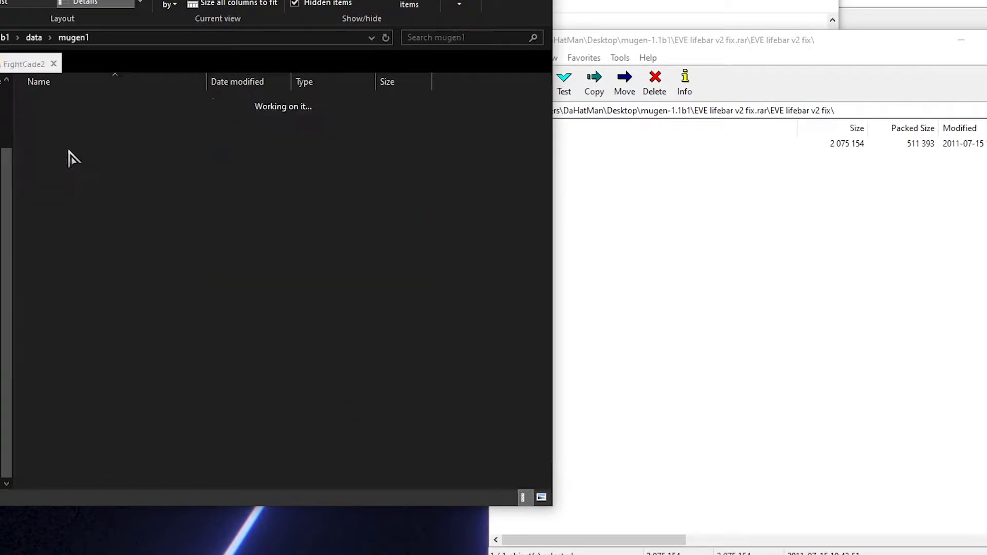
{"action": "double_click", "coordinate": [57, 132]}
{"action": "scroll", "coordinate": [398, 332], "scroll_direction": "down", "scroll_amount": 3}
{"action": "scroll", "coordinate": [398, 332], "scroll_direction": "down", "scroll_amount": 4}
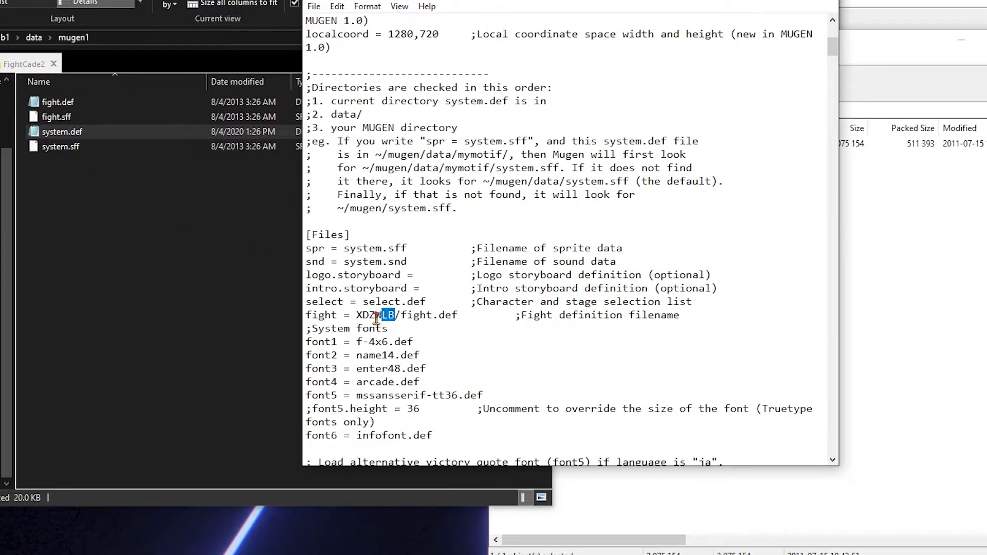
{"action": "type", "text": "evefight"}
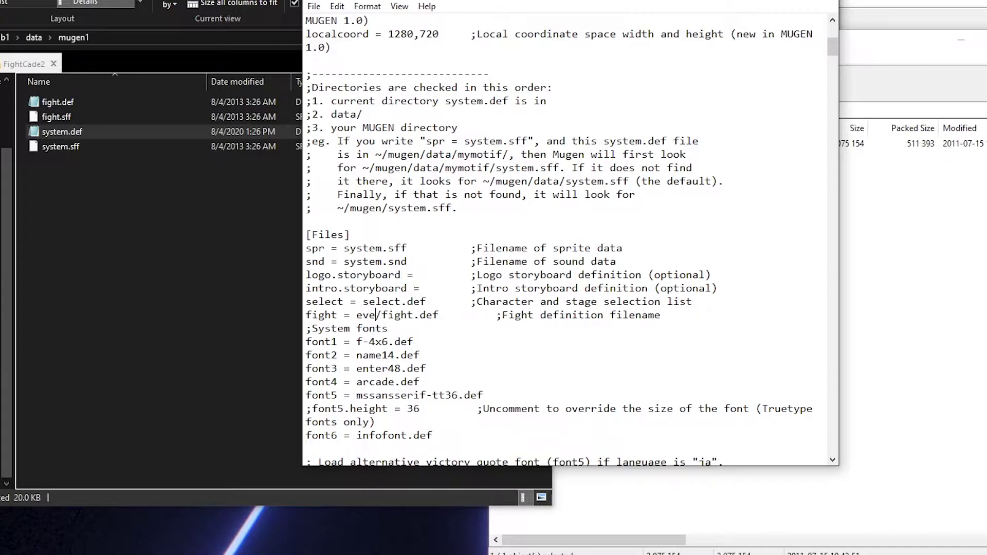
{"action": "left_click", "coordinate": [313, 6]}
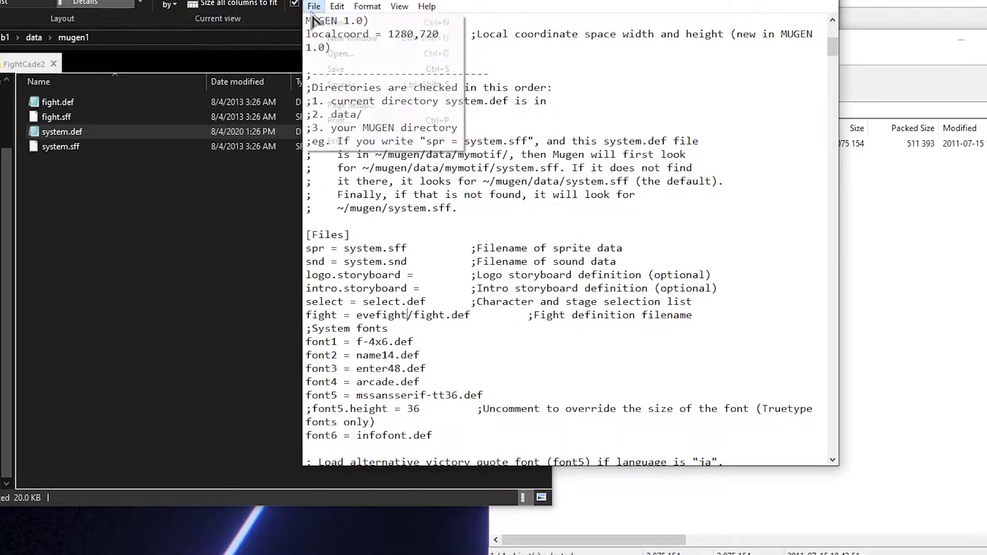
{"action": "left_click", "coordinate": [339, 74]}
{"action": "left_click", "coordinate": [822, 3]}
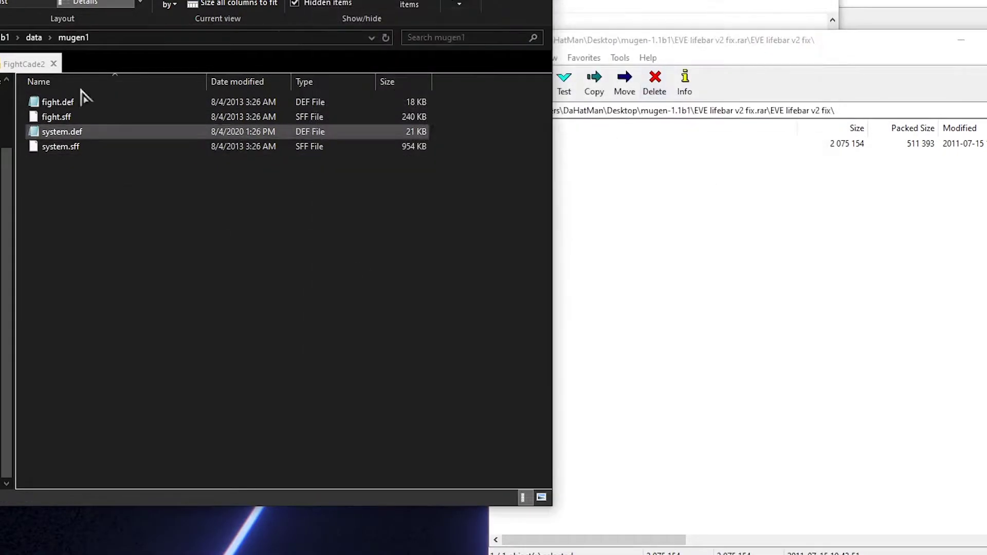
- Run mugen.exe to test the evefight lifebars, and dismiss the error dialog
{"action": "left_click", "coordinate": [5, 37]}
{"action": "double_click", "coordinate": [71, 283]}
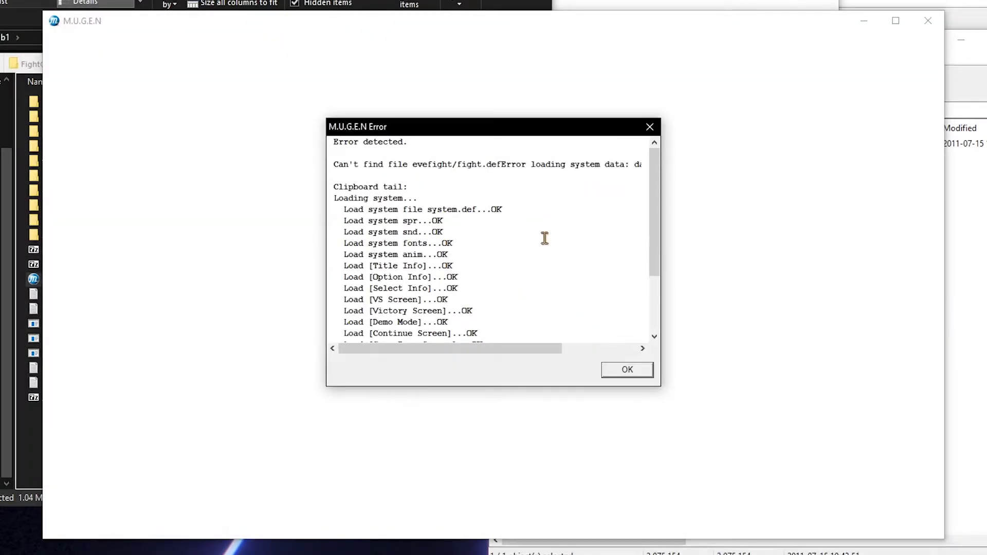
{"action": "left_click", "coordinate": [627, 375]}
- Examine the [Files] entries of evefight.def in the data folder's evefight folder, and close the file
{"action": "left_click", "coordinate": [82, 120]}
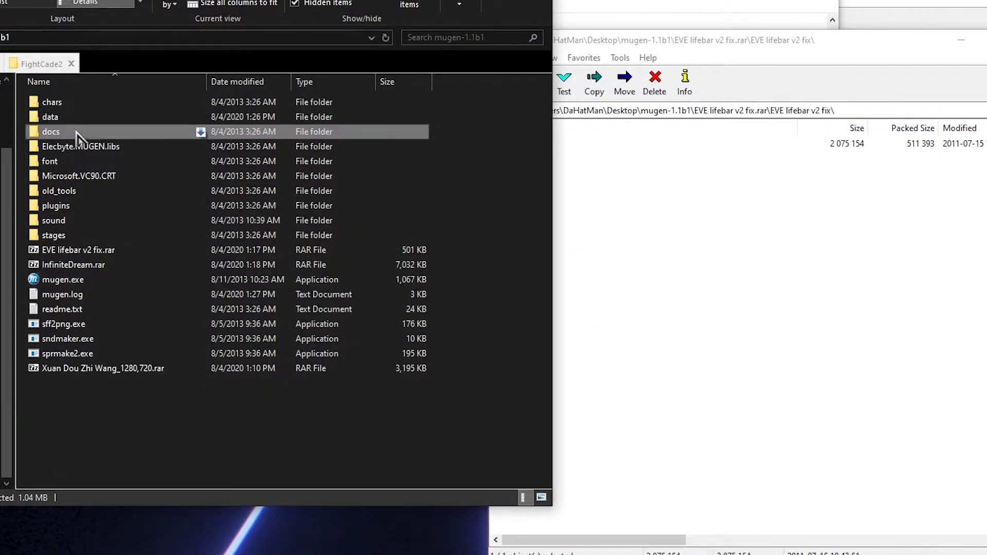
{"action": "double_click", "coordinate": [86, 123]}
{"action": "double_click", "coordinate": [77, 120]}
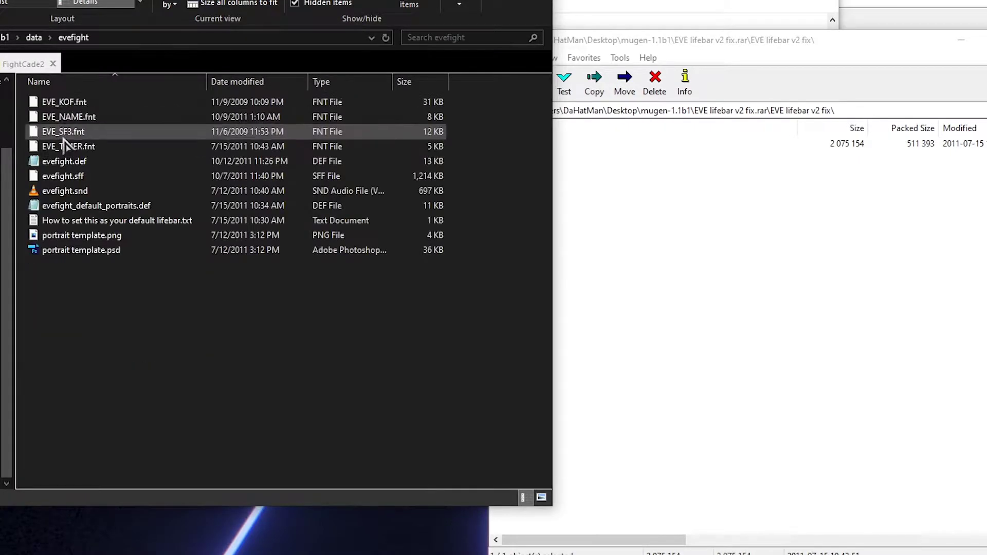
{"action": "double_click", "coordinate": [89, 163]}
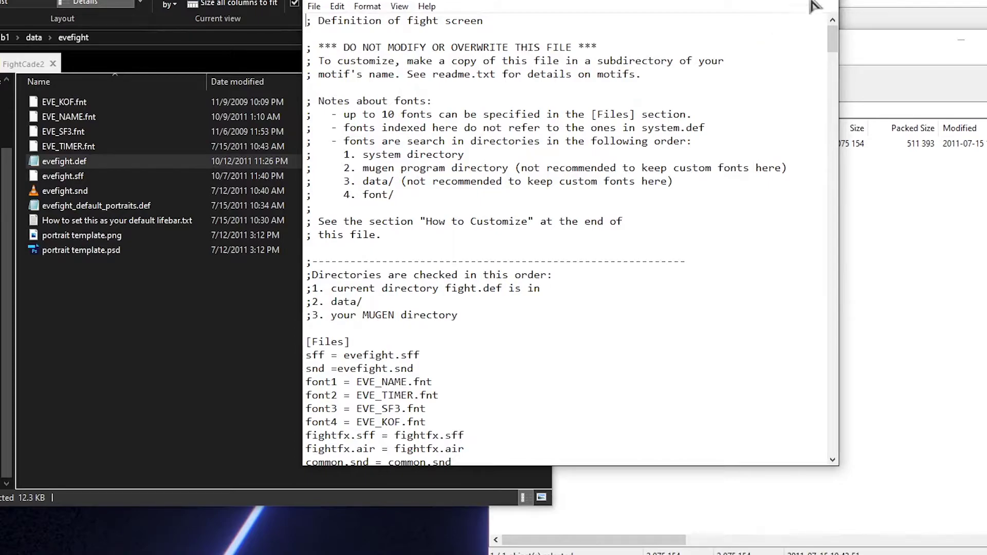
{"action": "scroll", "coordinate": [597, 198], "scroll_direction": "down", "scroll_amount": 4}
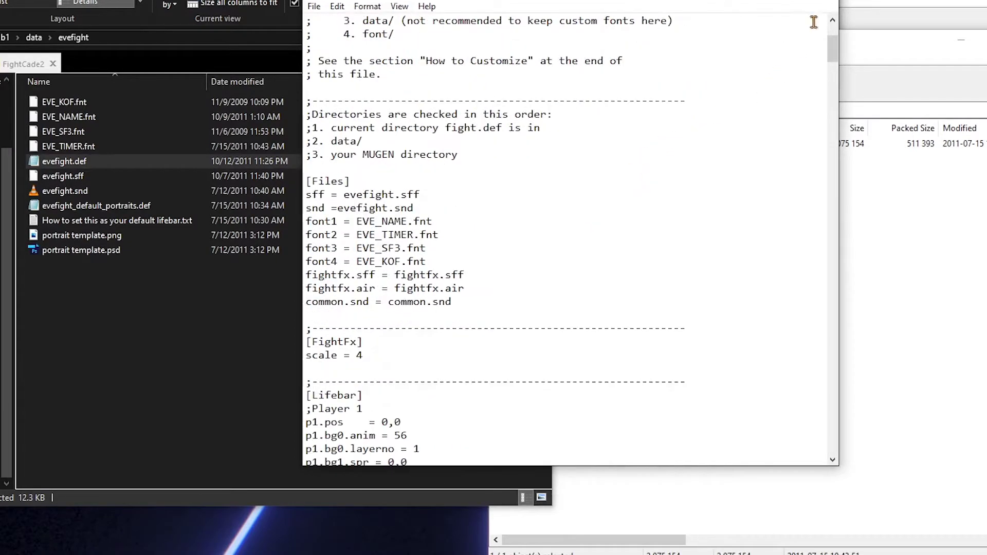
{"action": "left_click", "coordinate": [833, 3]}
- Copy the evefight_default_portraits file name, paste it over the file name in system.def's fight entry as XDZWLB/evefight_default_portraits.def, and save
{"action": "left_click", "coordinate": [138, 207]}
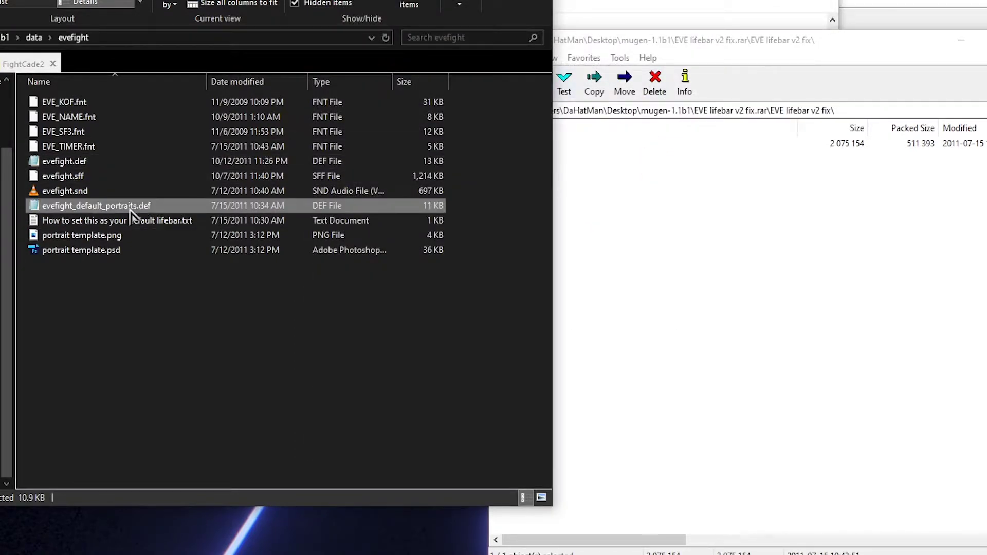
{"action": "left_click", "coordinate": [137, 208]}
{"action": "key", "text": "ctrl+c"}
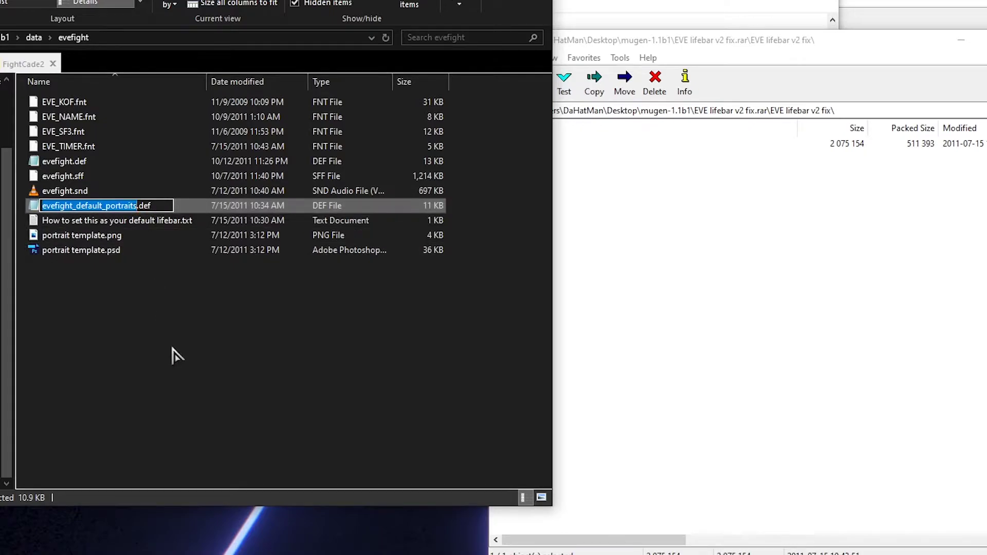
{"action": "left_click", "coordinate": [173, 350]}
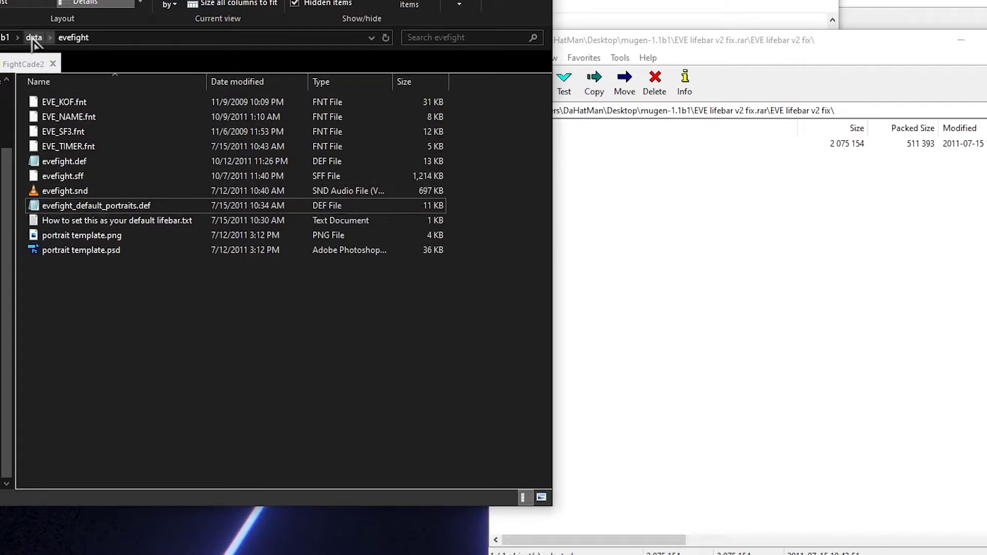
{"action": "left_click", "coordinate": [651, 19]}
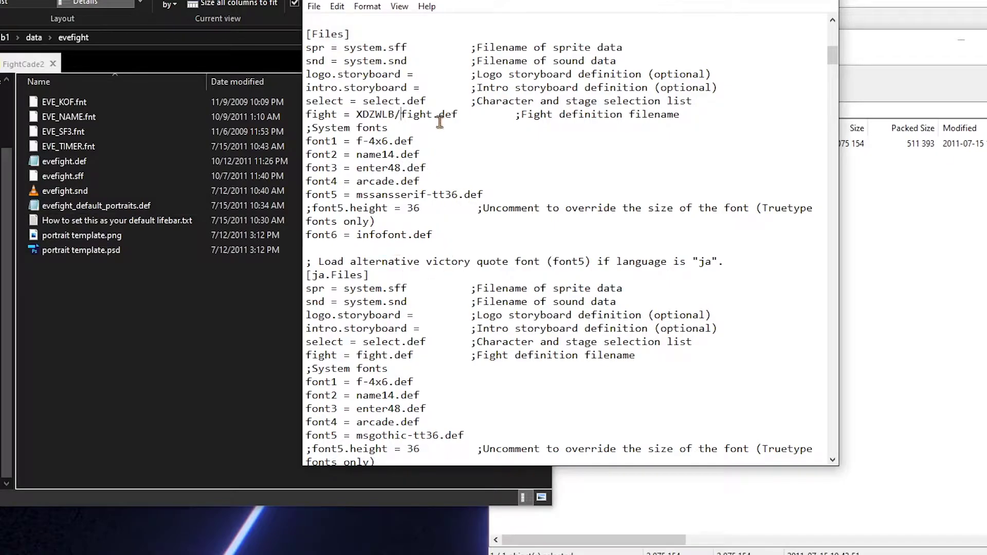
{"action": "key", "text": "ctrl+v"}
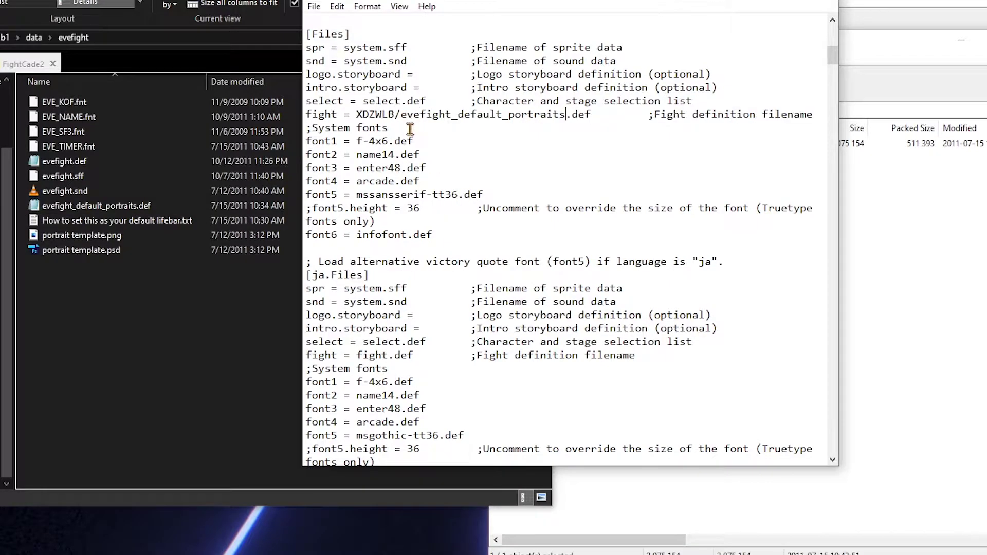
{"action": "left_click", "coordinate": [314, 7]}
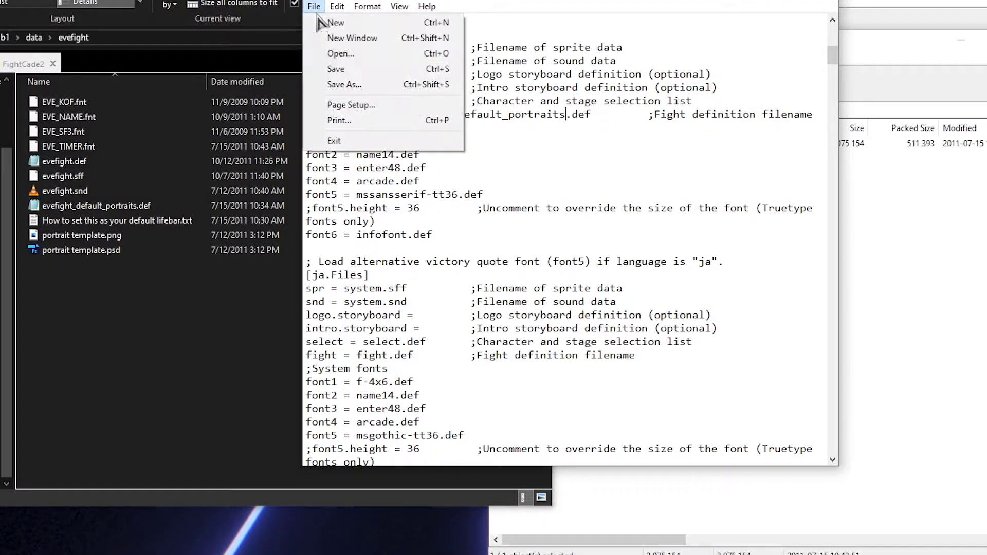
{"action": "left_click", "coordinate": [334, 68]}
- Run mugen.exe from the mugen-1.1b1 folder to test the fight entry, read the error log and dismiss it
{"action": "left_click", "coordinate": [5, 38]}
{"action": "double_click", "coordinate": [63, 279]}
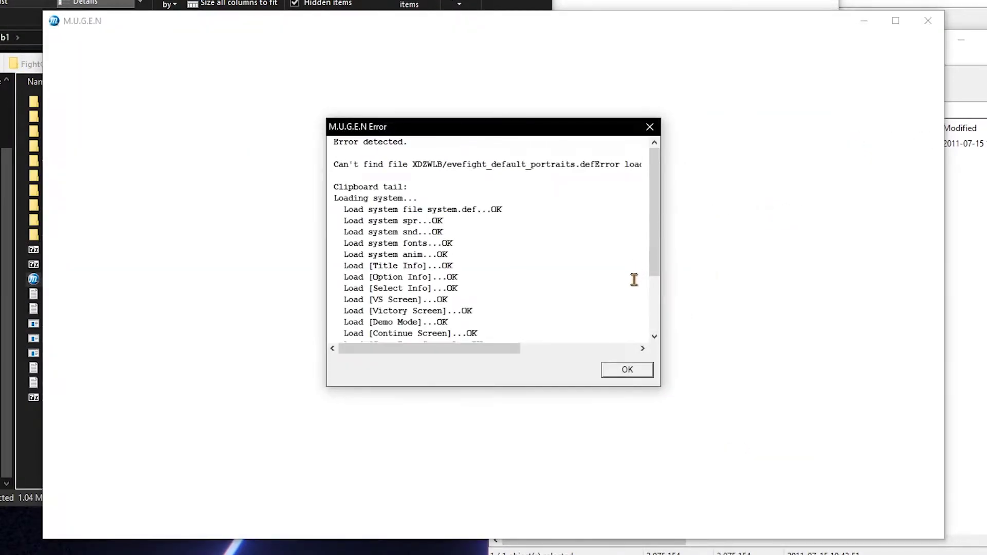
{"action": "scroll", "coordinate": [571, 260], "scroll_direction": "down", "scroll_amount": 5}
{"action": "scroll", "coordinate": [570, 261], "scroll_direction": "up", "scroll_amount": 5}
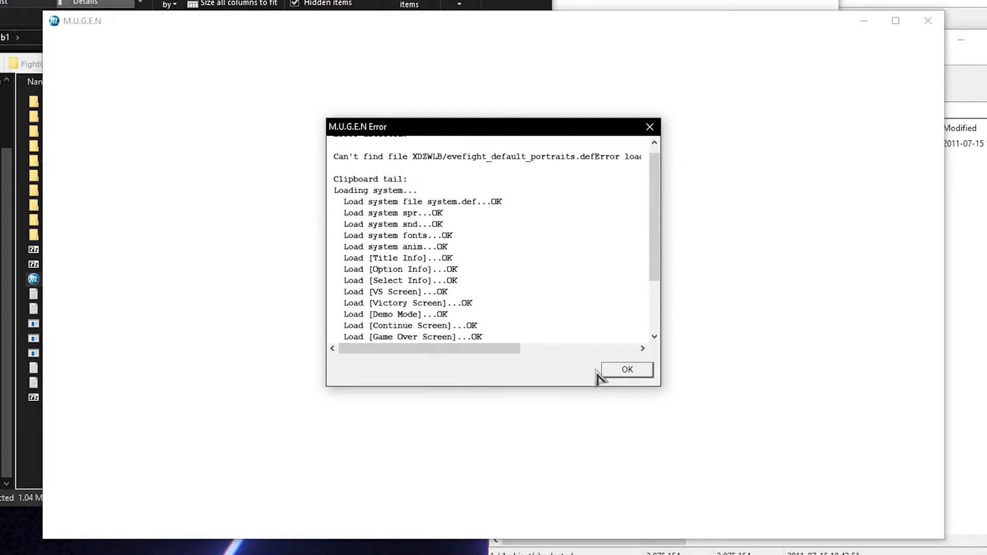
{"action": "left_click", "coordinate": [627, 369]}
- Replace the XDZWLB folder in system.def's fight entry so it reads evefight/evefight_default_portraits.def, and save the file
{"action": "left_click", "coordinate": [640, 196]}
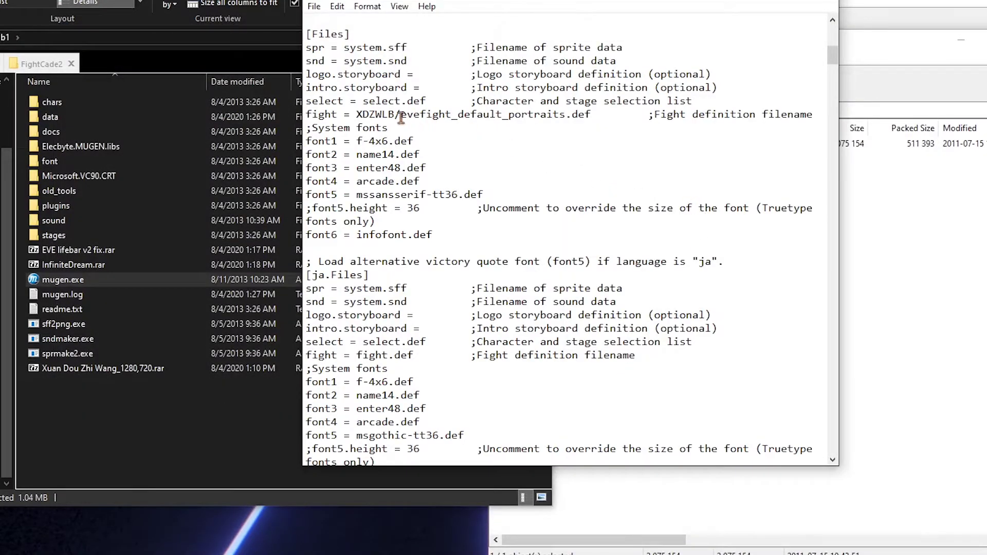
{"action": "key", "text": "BackSpace"}
{"action": "key", "text": "BackSpace"}
{"action": "key", "text": "BackSpace"}
{"action": "key", "text": "BackSpace"}
{"action": "key", "text": "BackSpace"}
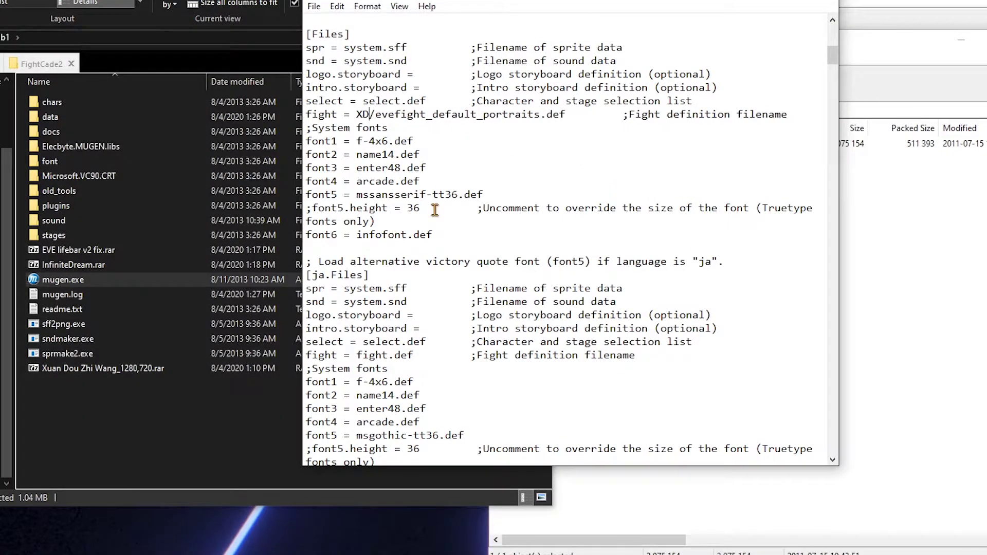
{"action": "key", "text": "BackSpace"}
{"action": "type", "text": "evefight"}
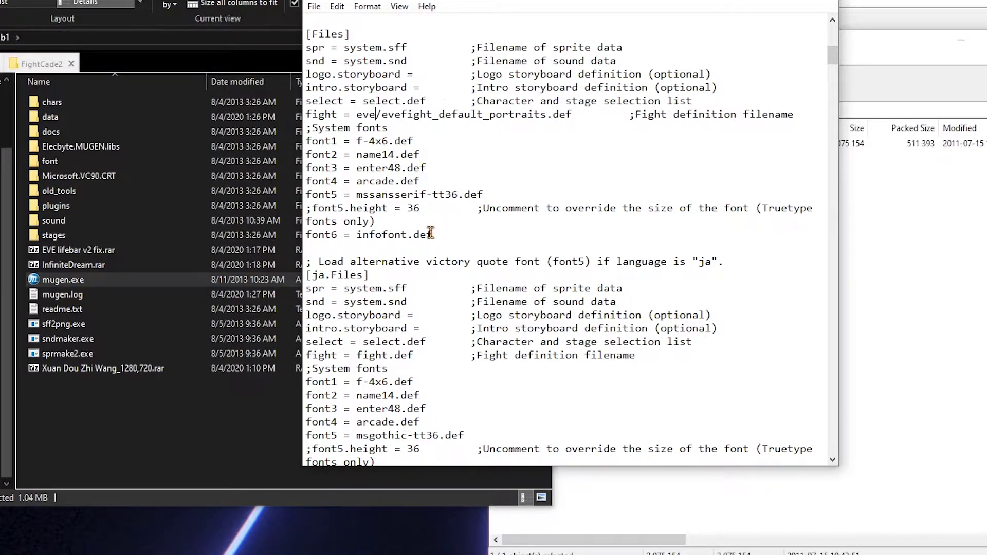
{"action": "left_click", "coordinate": [314, 6]}
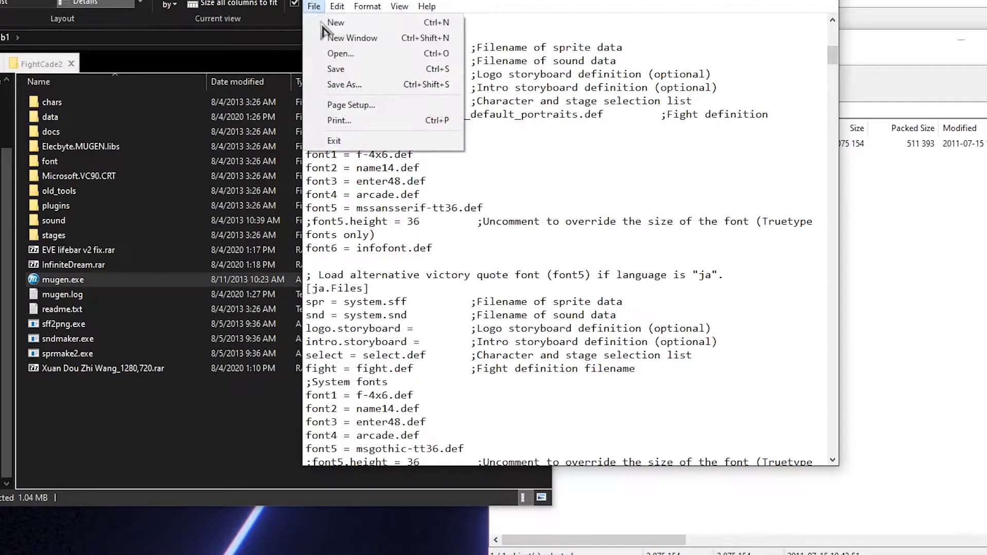
{"action": "left_click", "coordinate": [324, 67]}
- Run mugen.exe and start Arcade mode with Kung Fu Man to check the EVE lifebars, and quit the game
{"action": "key", "text": "alt+Tab"}
{"action": "double_click", "coordinate": [77, 280]}
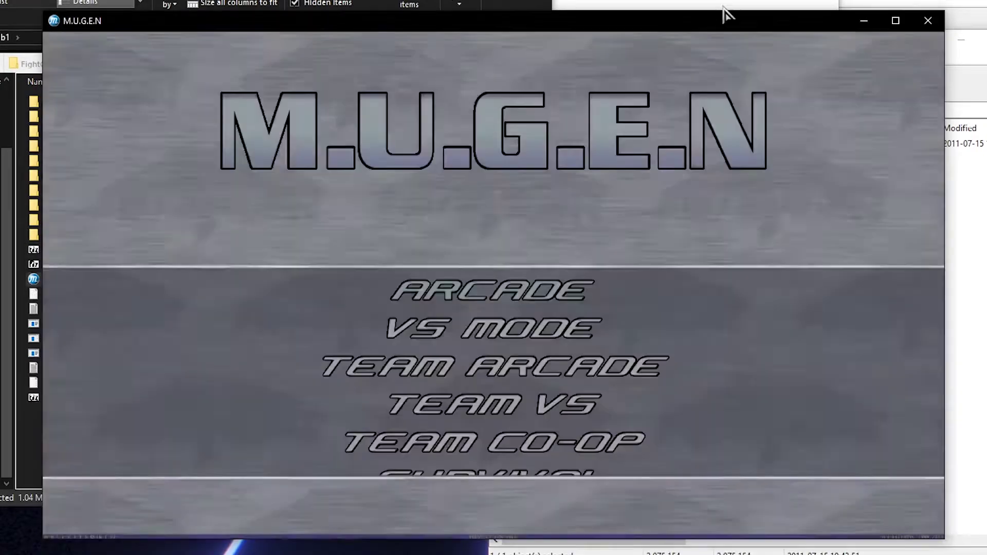
{"action": "key", "text": "Return"}
{"action": "key", "text": "Return"}
{"action": "key", "text": "Return"}
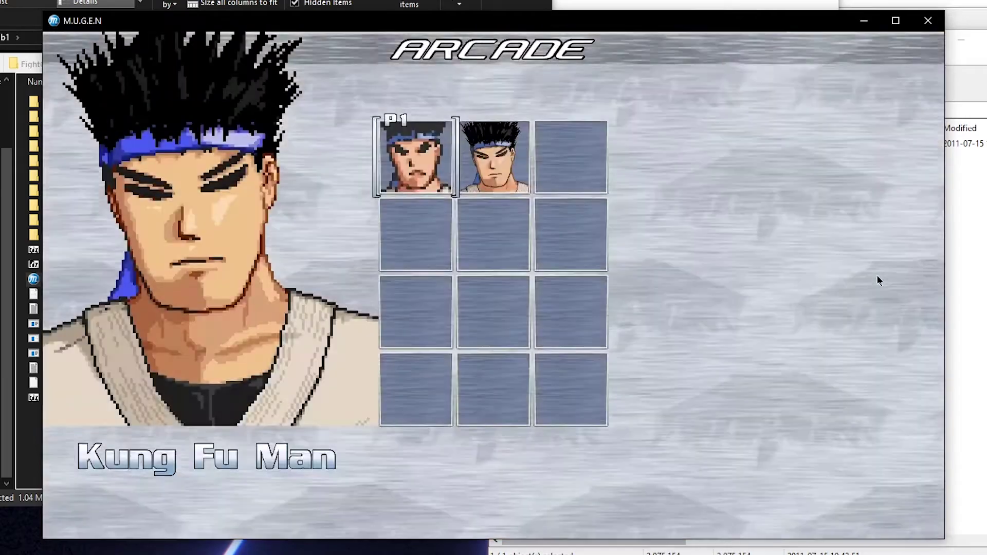
{"action": "key", "text": "Escape"}
{"action": "key", "text": "Escape"}
{"action": "key", "text": "Escape"}
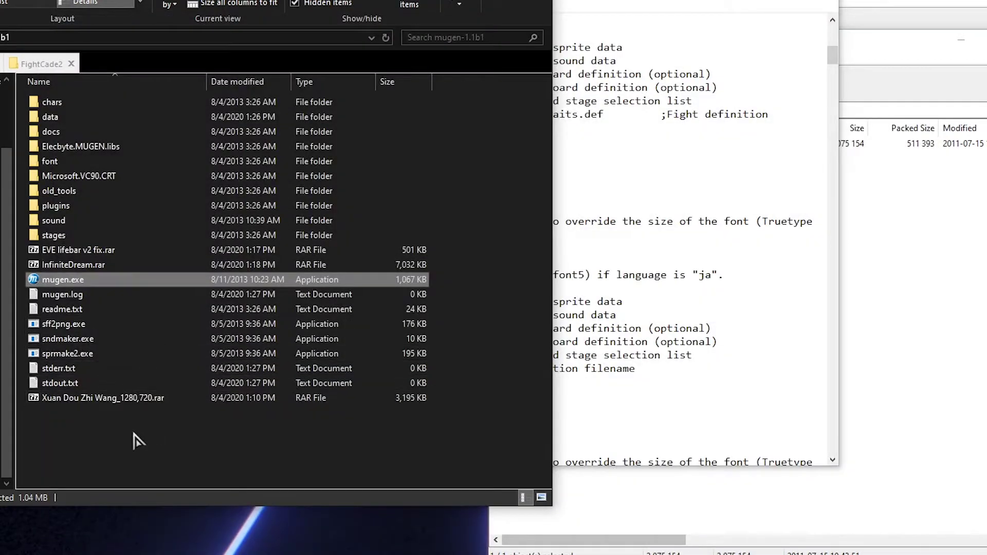
- Open InfiniteDream.rar, examine the [Files] entries of fight.def in its Infinite Dream folder, and close the file
{"action": "double_click", "coordinate": [47, 264]}
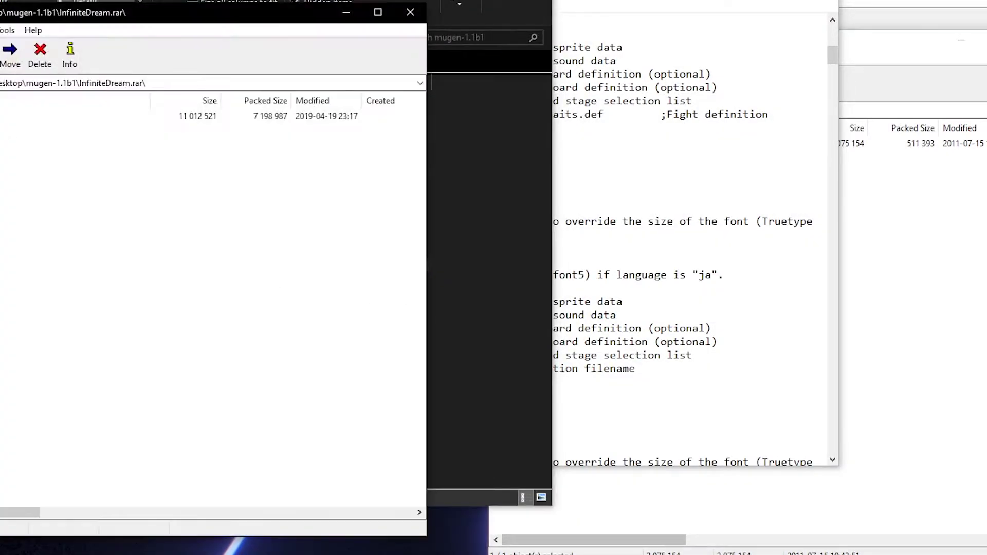
{"action": "key", "text": "Return"}
{"action": "double_click", "coordinate": [45, 156]}
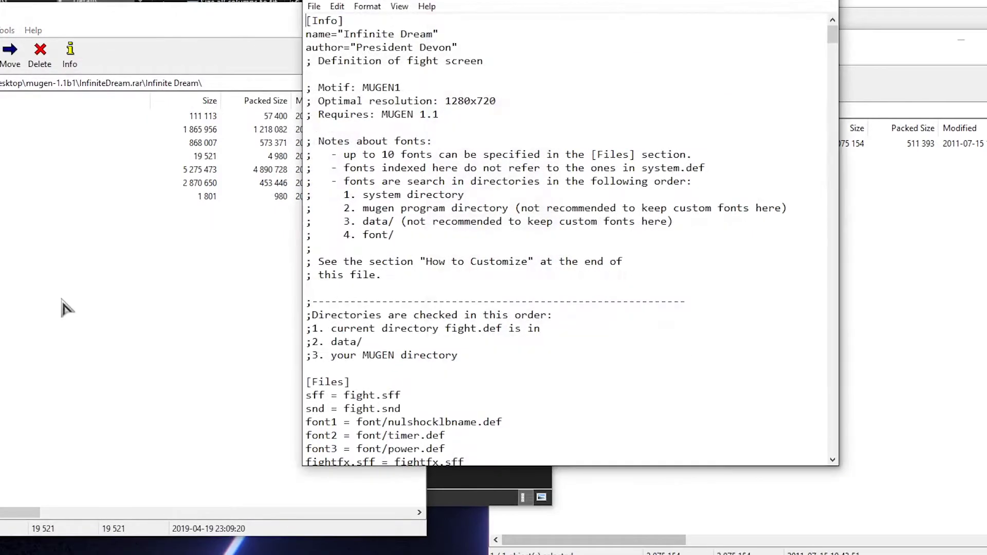
{"action": "scroll", "coordinate": [470, 146], "scroll_direction": "down", "scroll_amount": 5}
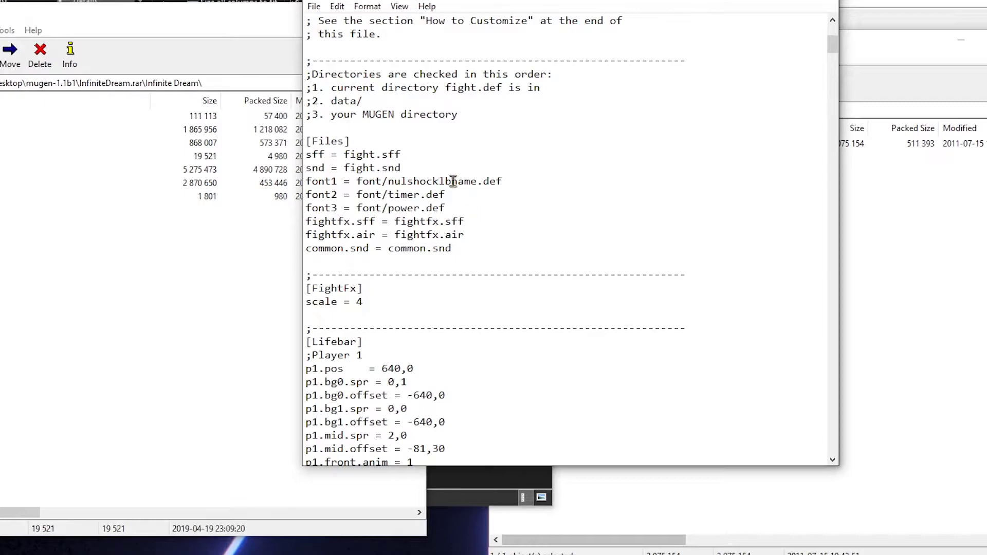
{"action": "scroll", "coordinate": [460, 205], "scroll_direction": "down", "scroll_amount": 2}
{"action": "scroll", "coordinate": [470, 199], "scroll_direction": "up", "scroll_amount": 8}
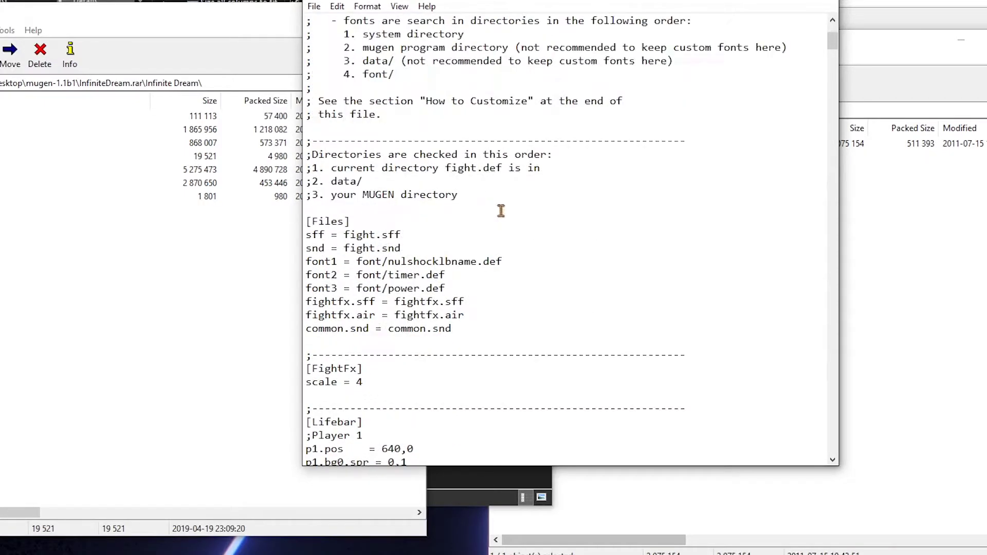
{"action": "scroll", "coordinate": [647, 164], "scroll_direction": "up", "scroll_amount": 1}
{"action": "left_click", "coordinate": [834, 3]}
- Create a folder named InifiniteDream in mugen-1.1b1, copy the archive's Infinite Dream contents into it, and open it
{"action": "left_click_drag", "start_coordinate": [161, 19], "coordinate": [895, 1]}
{"action": "right_click", "coordinate": [167, 387]}
{"action": "mouse_move", "coordinate": [198, 400]}
{"action": "mouse_move", "coordinate": [246, 552]}
{"action": "left_click", "coordinate": [359, 553]}
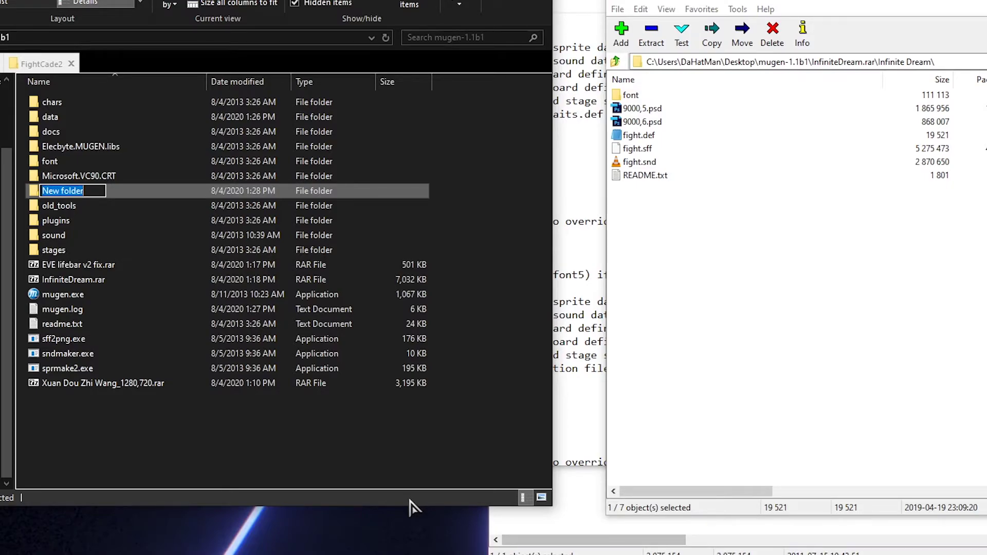
{"action": "type", "text": "Inifinite"}
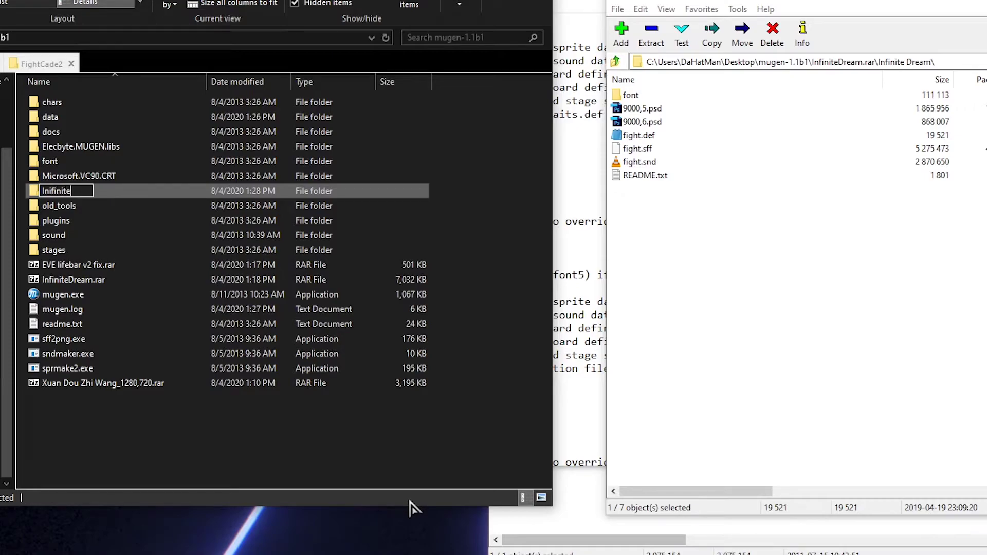
{"action": "type", "text": "Dream"}
{"action": "key", "text": "Return"}
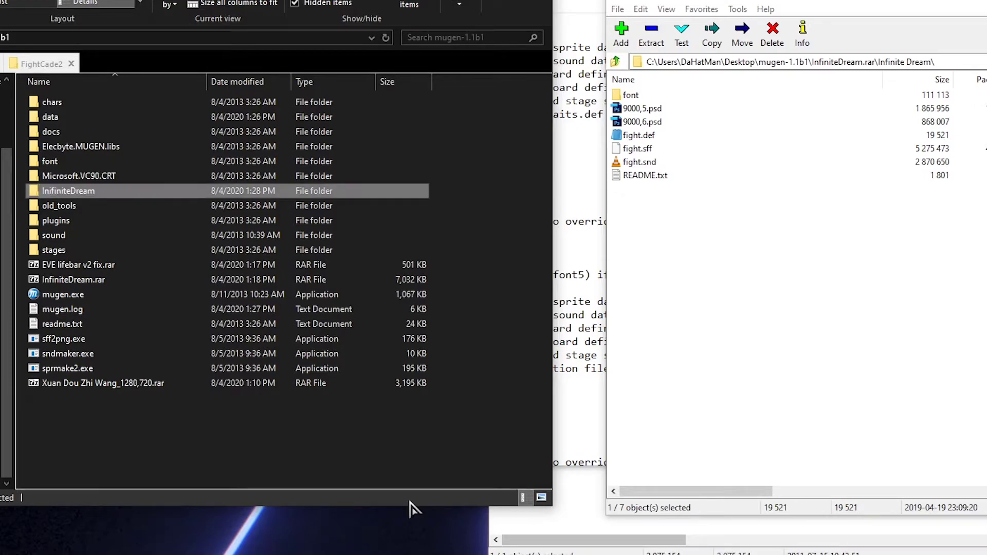
{"action": "left_click_drag", "start_coordinate": [706, 231], "coordinate": [94, 196]}
{"action": "double_click", "coordinate": [87, 194]}
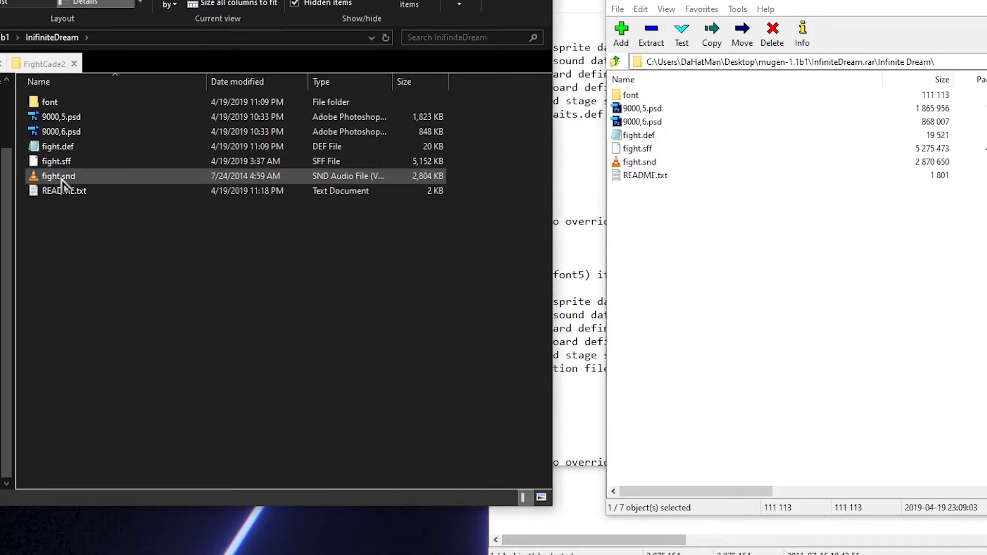
- Examine the [Files] and [Lifebar] entries of fight.def in the InifiniteDream folder, and close the file and the archive windows
{"action": "double_click", "coordinate": [62, 149]}
{"action": "left_click_drag", "start_coordinate": [668, 2], "coordinate": [877, 0]}
{"action": "scroll", "coordinate": [801, 192], "scroll_direction": "down", "scroll_amount": 3}
{"action": "scroll", "coordinate": [801, 192], "scroll_direction": "down", "scroll_amount": 3}
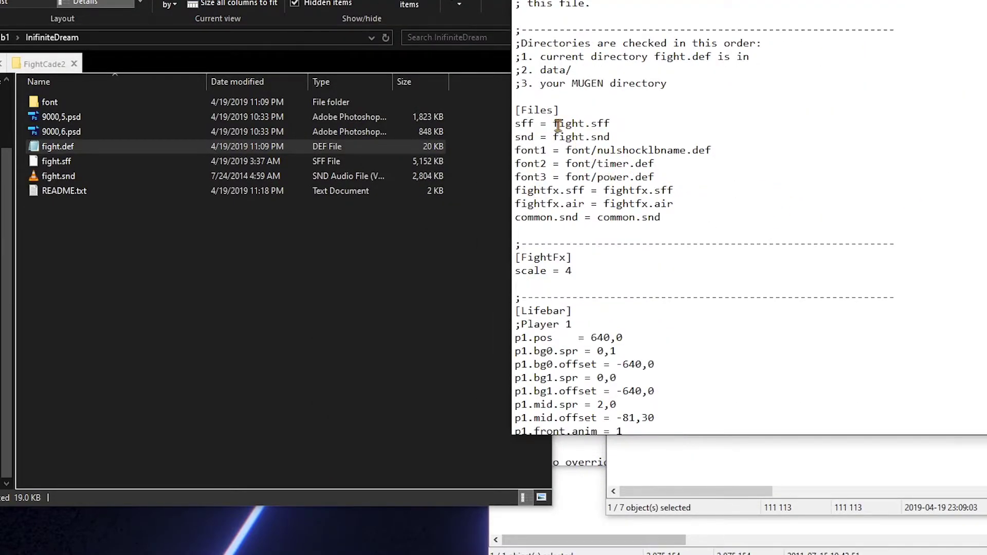
{"action": "scroll", "coordinate": [628, 206], "scroll_direction": "down", "scroll_amount": 14}
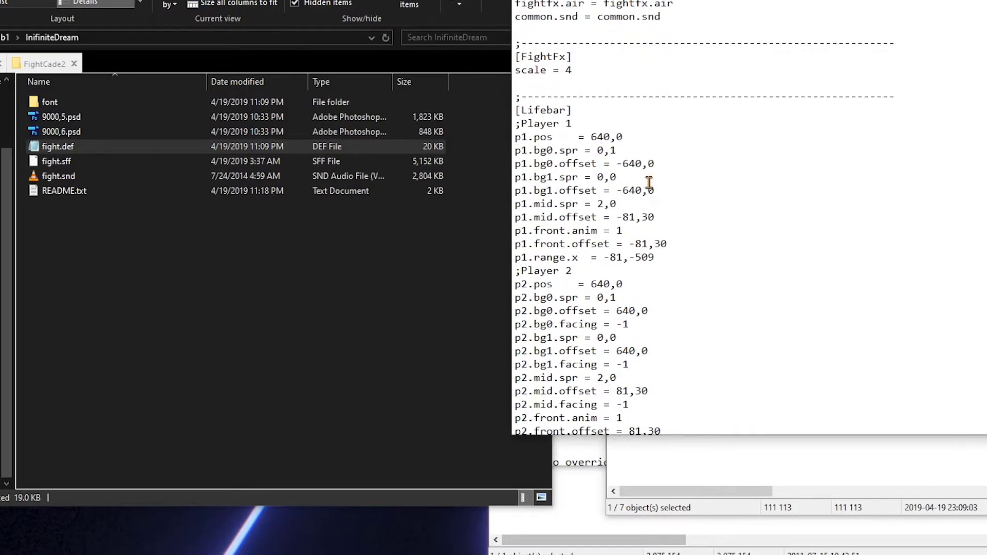
{"action": "scroll", "coordinate": [730, 174], "scroll_direction": "up", "scroll_amount": 12}
{"action": "scroll", "coordinate": [693, 148], "scroll_direction": "up", "scroll_amount": 8}
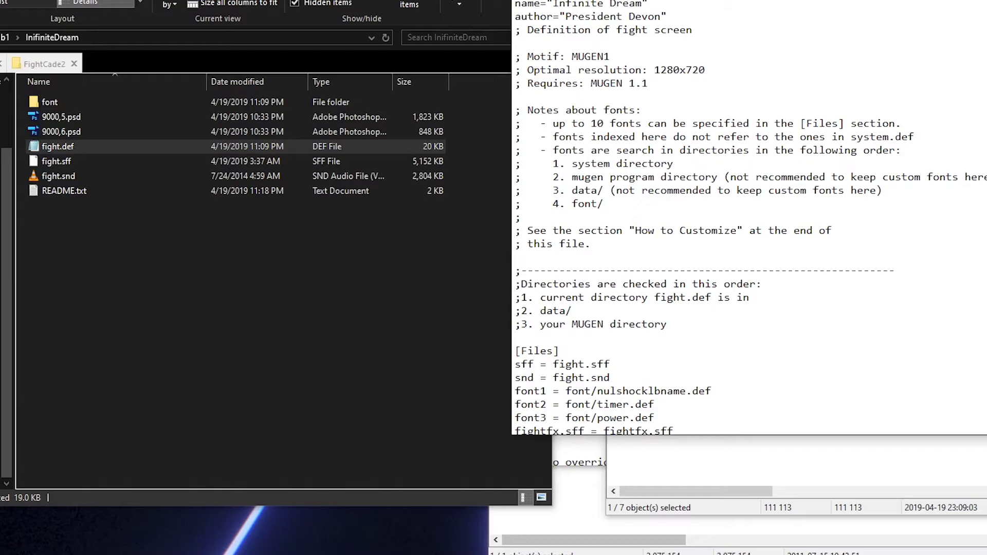
{"action": "key", "text": "alt+F4"}
{"action": "key", "text": "alt+F4"}
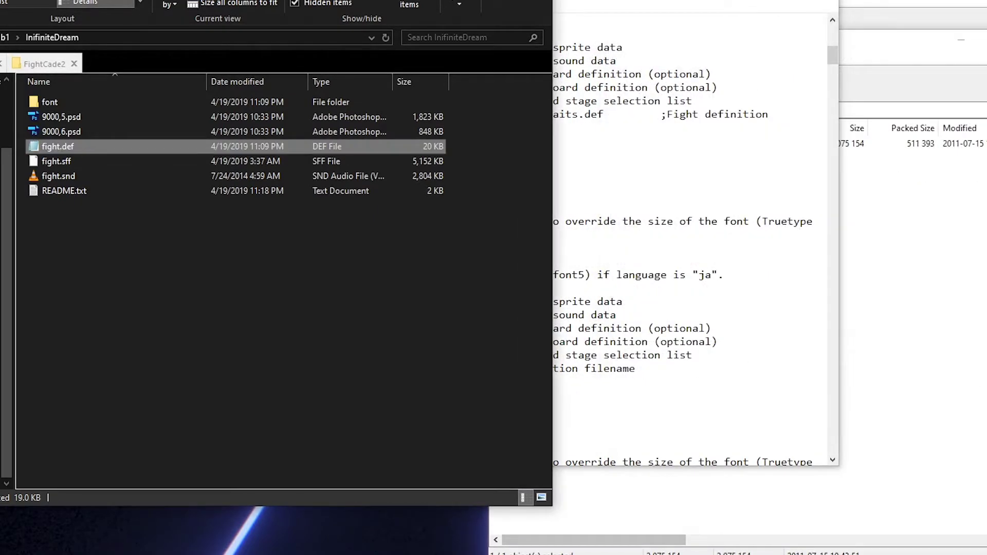
{"action": "key", "text": "alt+F4"}
{"action": "left_click", "coordinate": [322, 295]}
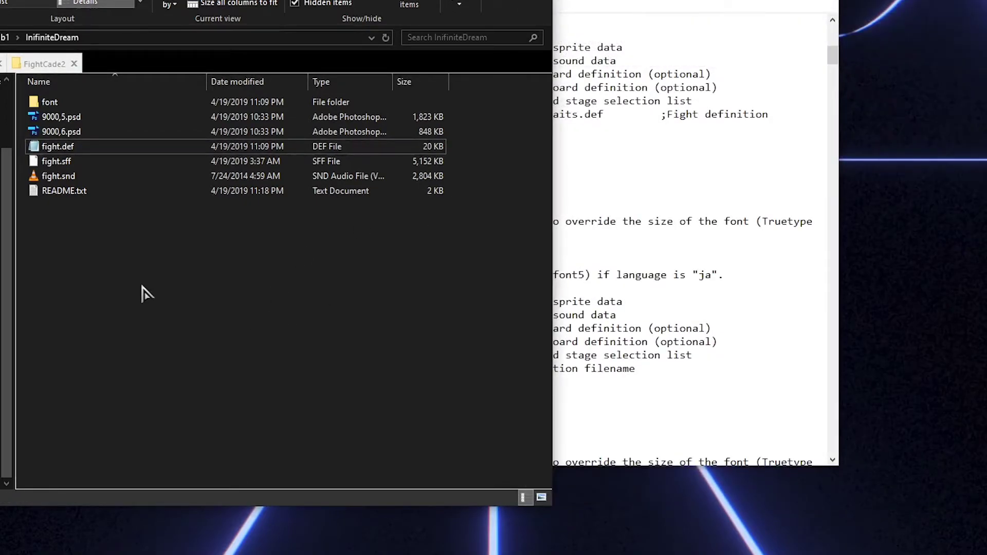
- Copy the InifiniteDream folder's name and move the folder from mugen-1.1b1 into the data folder
{"action": "key", "text": "alt+Up"}
{"action": "mouse_move", "coordinate": [69, 178]}
{"action": "left_mouse_down"}
{"action": "mouse_move", "coordinate": [66, 126]}
{"action": "mouse_move", "coordinate": [77, 177]}
{"action": "mouse_move", "coordinate": [89, 181]}
{"action": "left_mouse_up"}
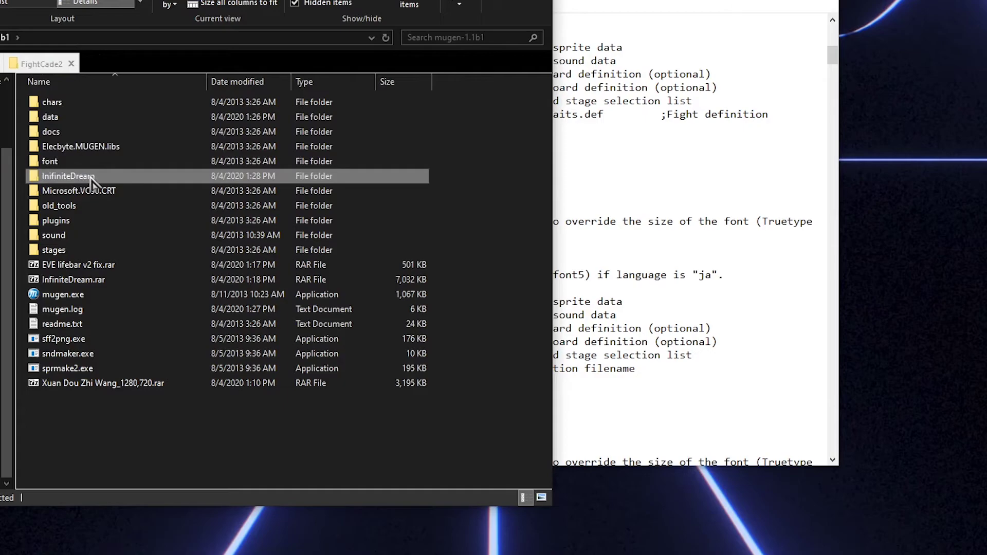
{"action": "left_click", "coordinate": [92, 177]}
{"action": "key", "text": "ctrl+c"}
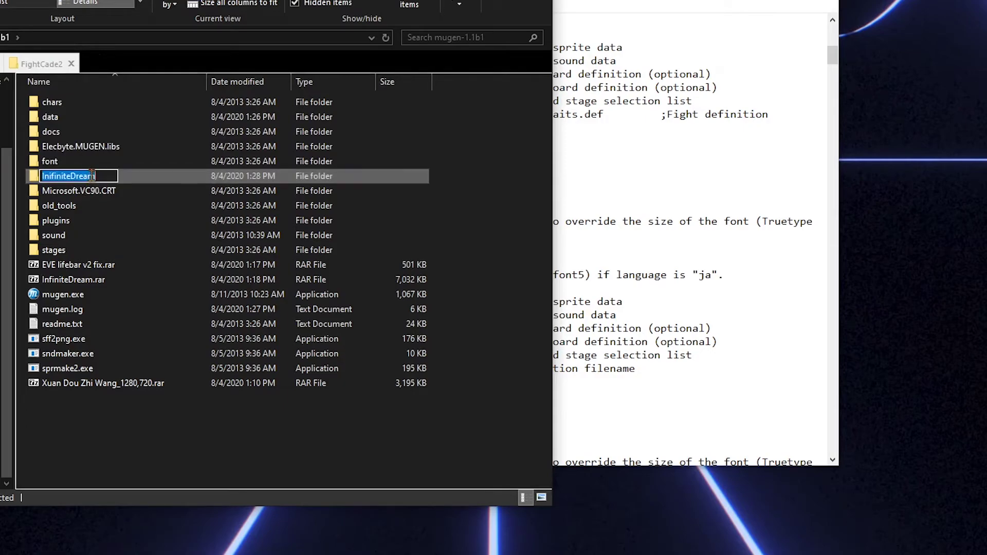
{"action": "key", "text": "Escape"}
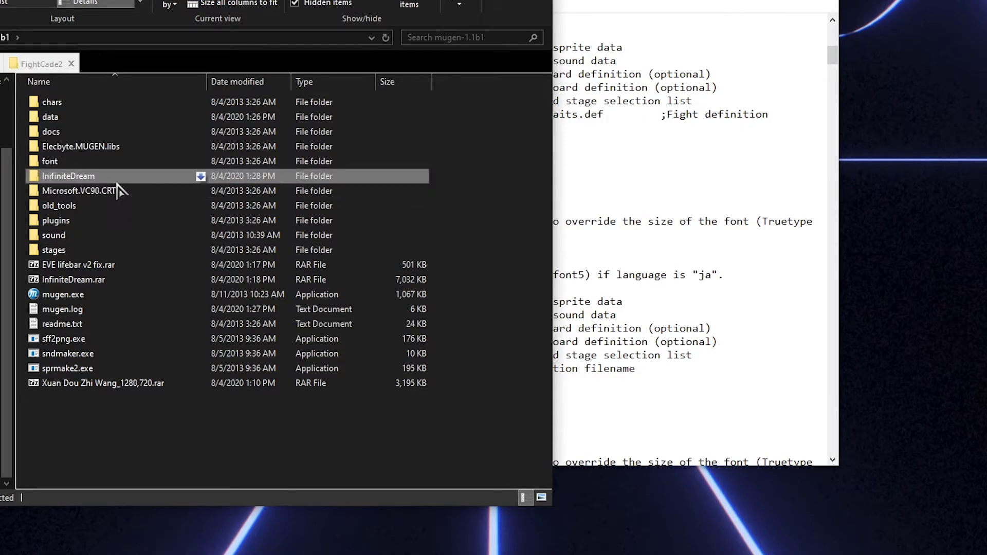
{"action": "left_click_drag", "start_coordinate": [106, 183], "coordinate": [94, 121]}
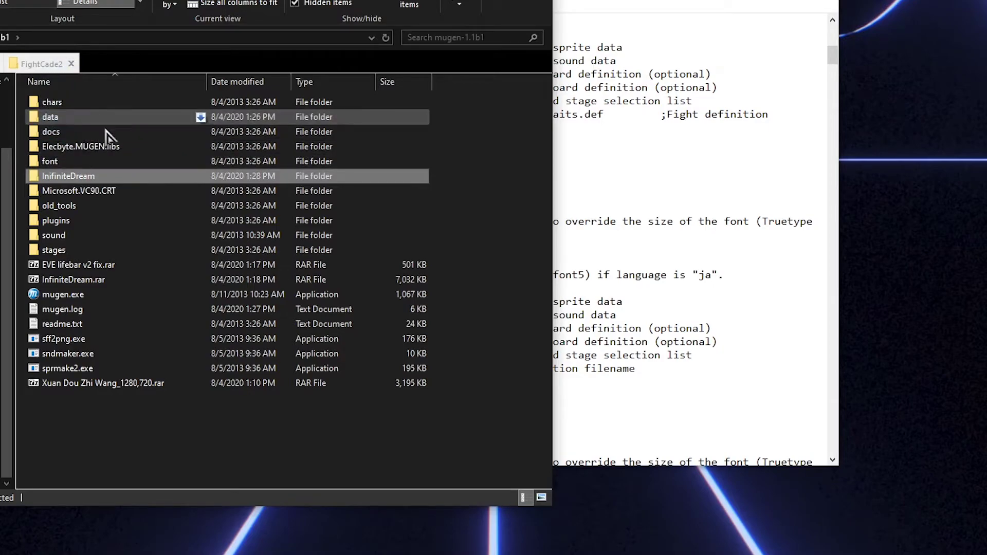
- Set the fight entry under [Files] in system.def to InifiniteDream/fight.def and save the file
{"action": "left_click_drag", "start_coordinate": [673, 1], "coordinate": [919, 0]}
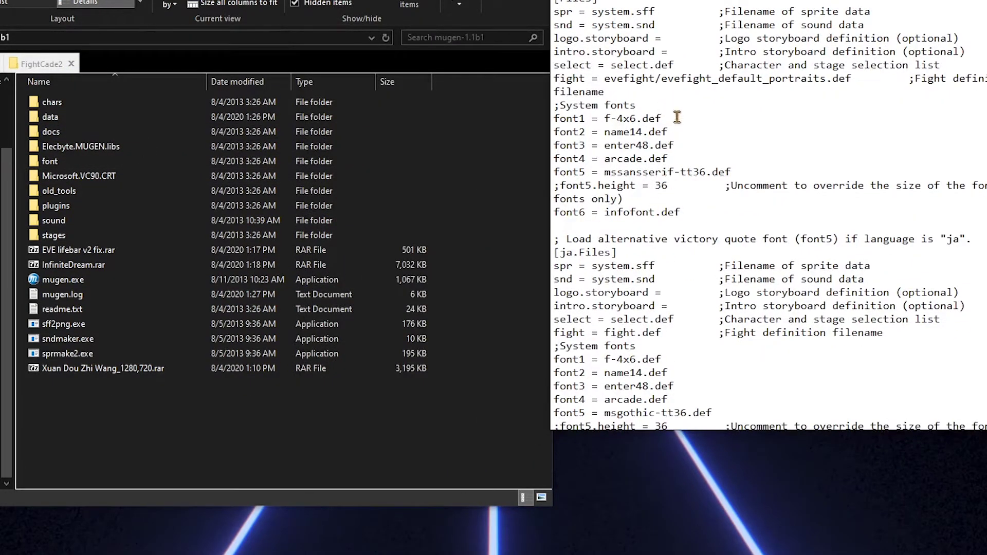
{"action": "scroll", "coordinate": [663, 108], "scroll_direction": "up", "scroll_amount": 3}
{"action": "left_click_drag", "start_coordinate": [655, 203], "coordinate": [612, 202]}
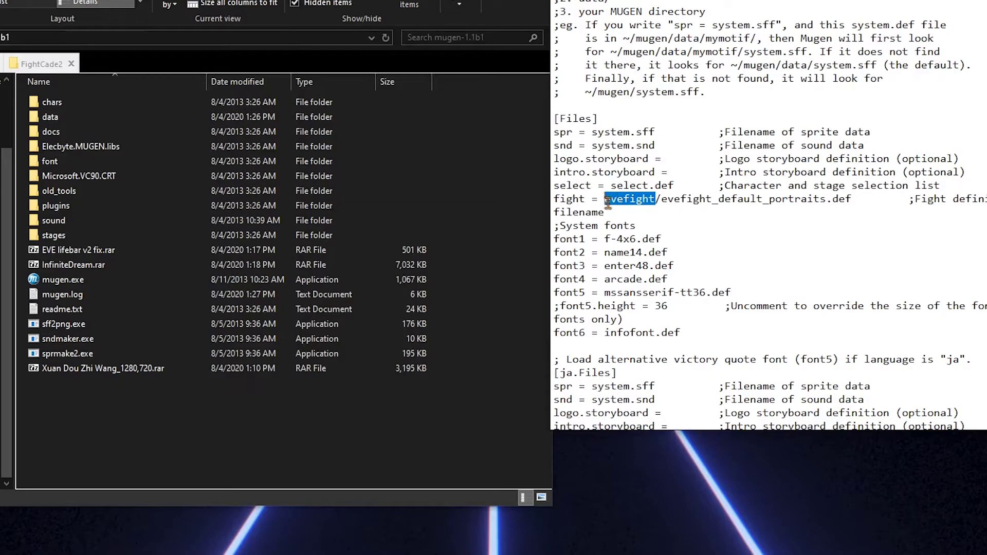
{"action": "key", "text": "ctrl+v"}
{"action": "left_click_drag", "start_coordinate": [862, 203], "coordinate": [700, 195]}
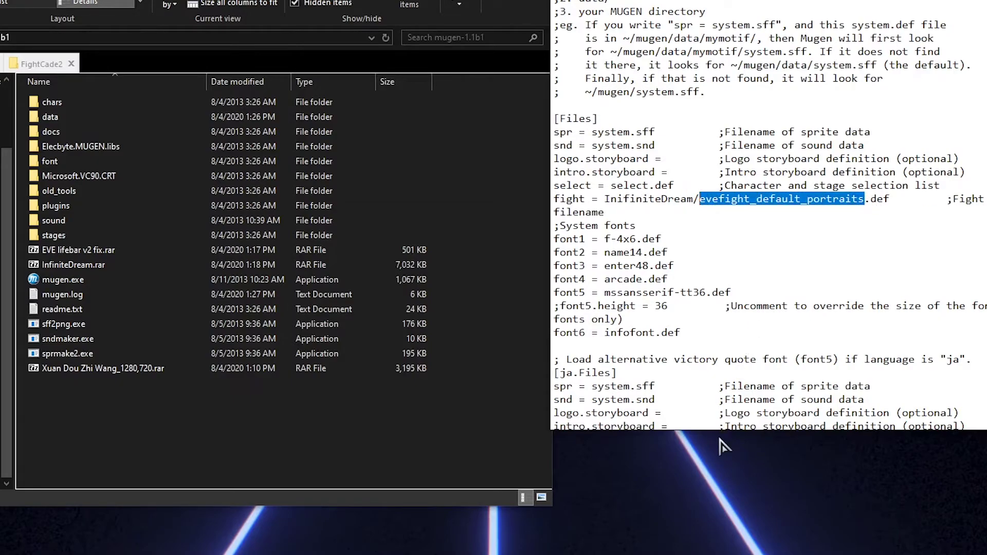
{"action": "type", "text": "fight"}
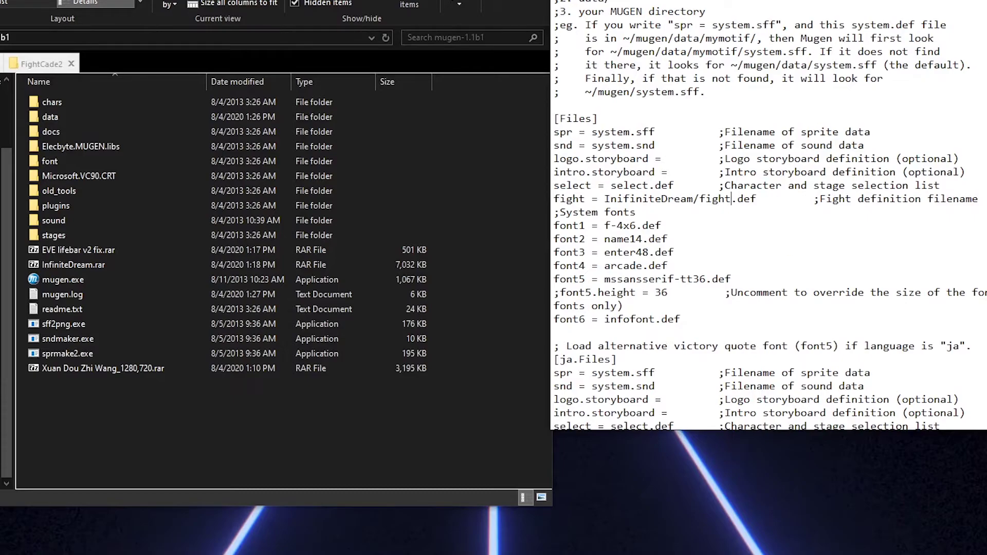
{"action": "left_click", "coordinate": [560, 1]}
{"action": "left_click", "coordinate": [579, 33]}
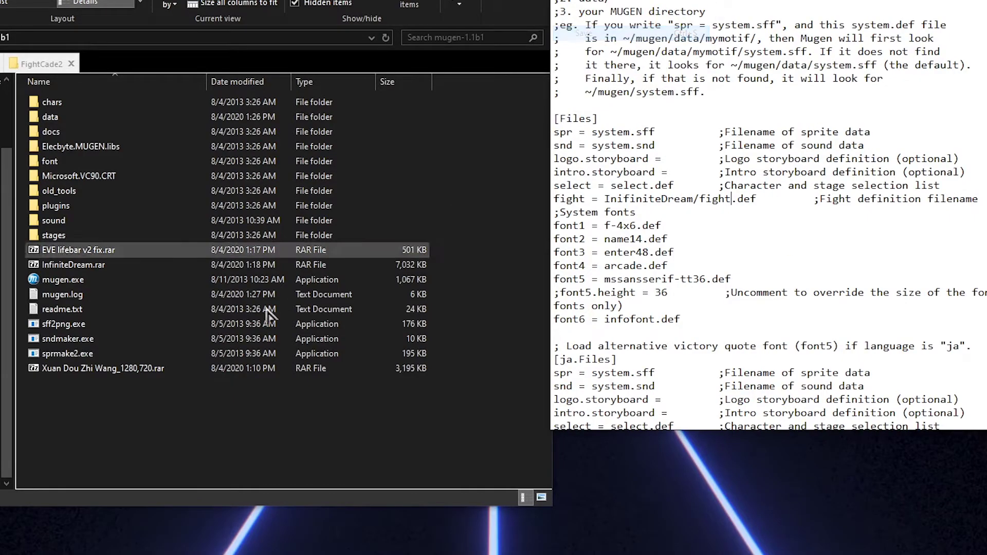
- Launch mugen.exe and start a match between two Kung Fu Man characters to test the Infinite Dream lifebar
{"action": "double_click", "coordinate": [70, 281]}
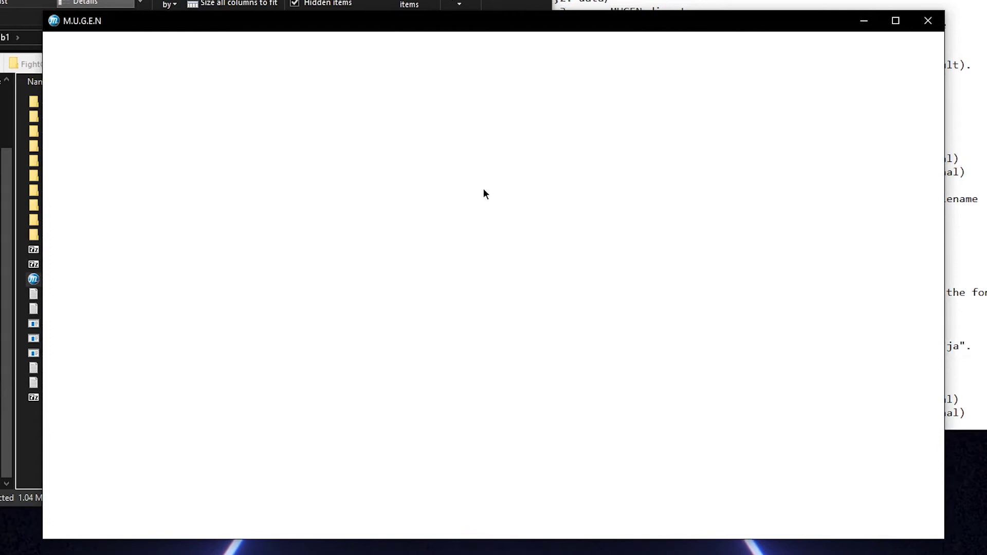
{"action": "key", "text": "Return"}
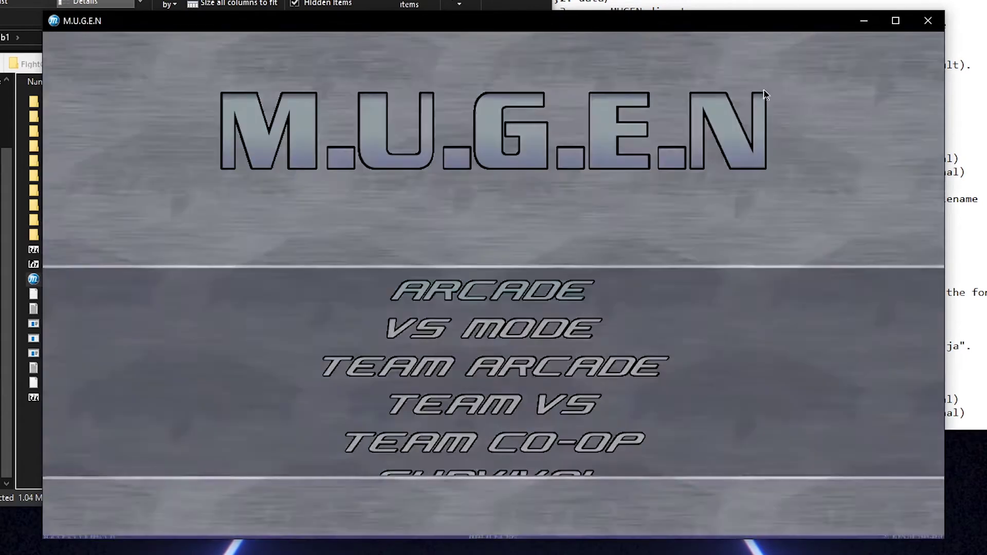
{"action": "key", "text": "Return"}
{"action": "key", "text": "Return"}
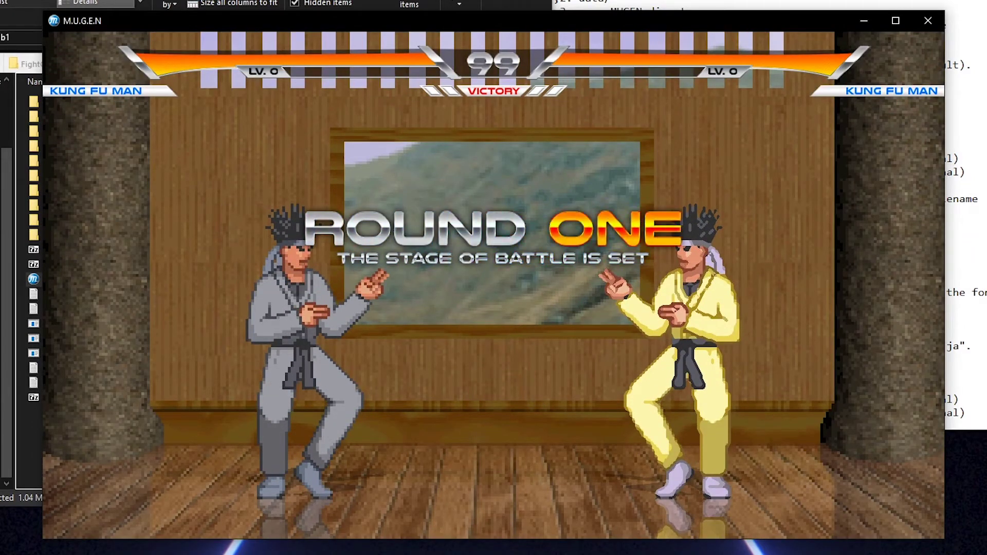
- Play the match with jumps, moves and attacks to examine how the health bars, power bars, names and timer display
{"action": "key", "text": "Left"}
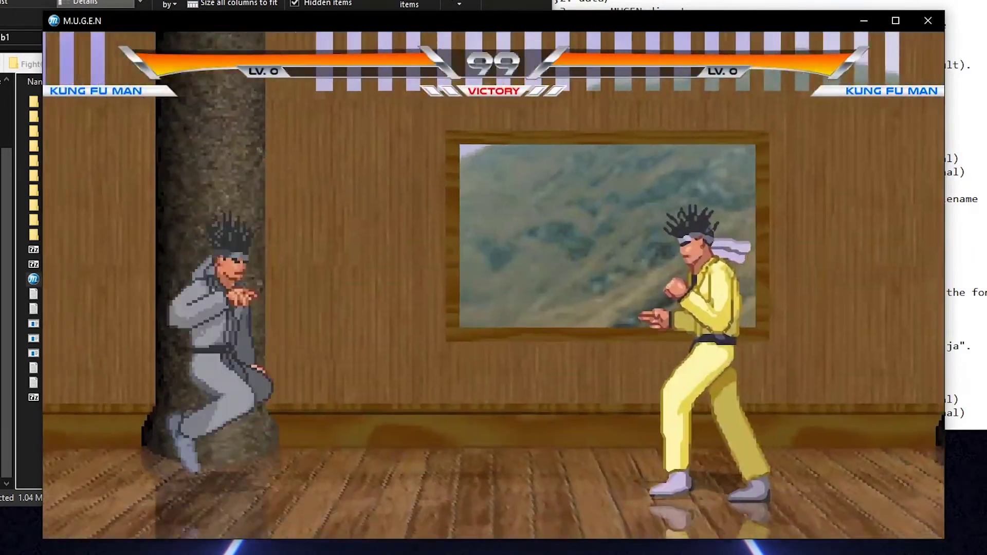
{"action": "key", "text": "Up"}
{"action": "key", "text": "Right"}
{"action": "key", "text": "Right"}
{"action": "key", "text": "Up"}
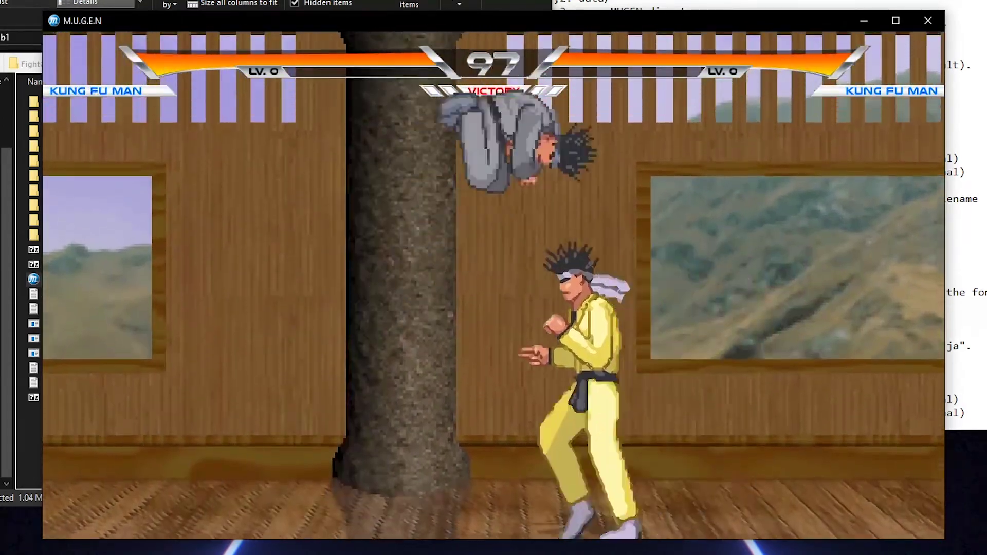
{"action": "key", "text": "Right"}
{"action": "key", "text": "Down"}
{"action": "key", "text": "Up"}
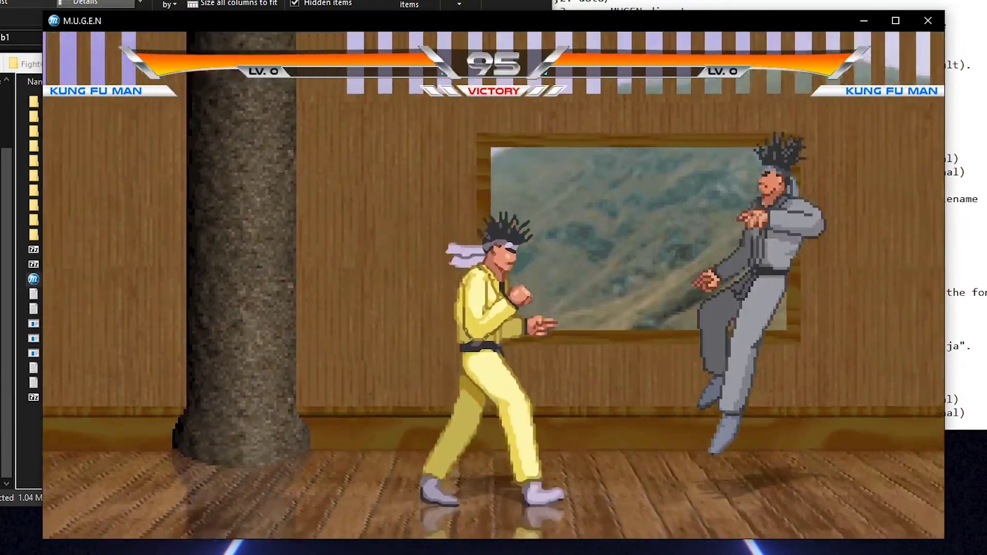
{"action": "key", "text": "Left"}
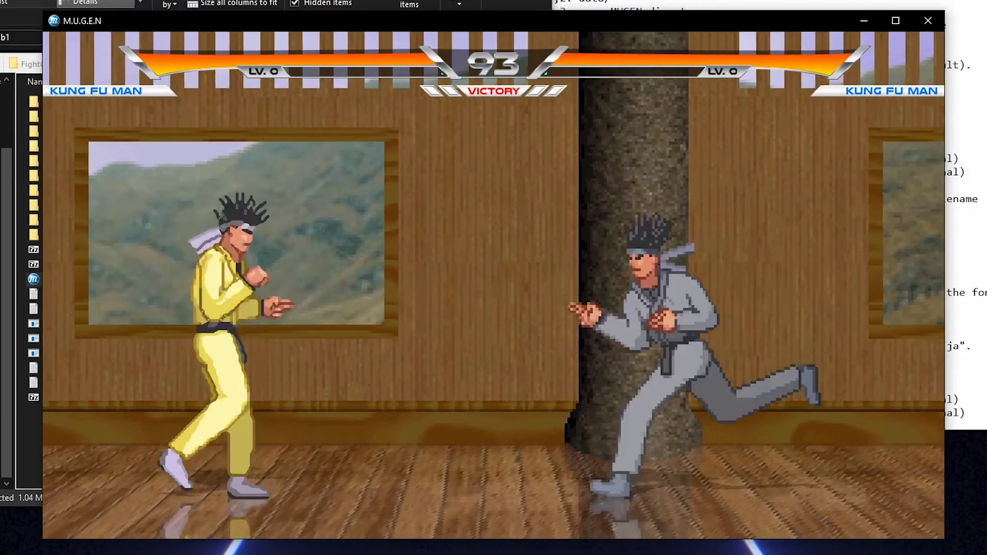
{"action": "key", "text": "Up"}
{"action": "key", "text": "slash"}
{"action": "key", "text": "Down"}
{"action": "key", "text": "slash"}
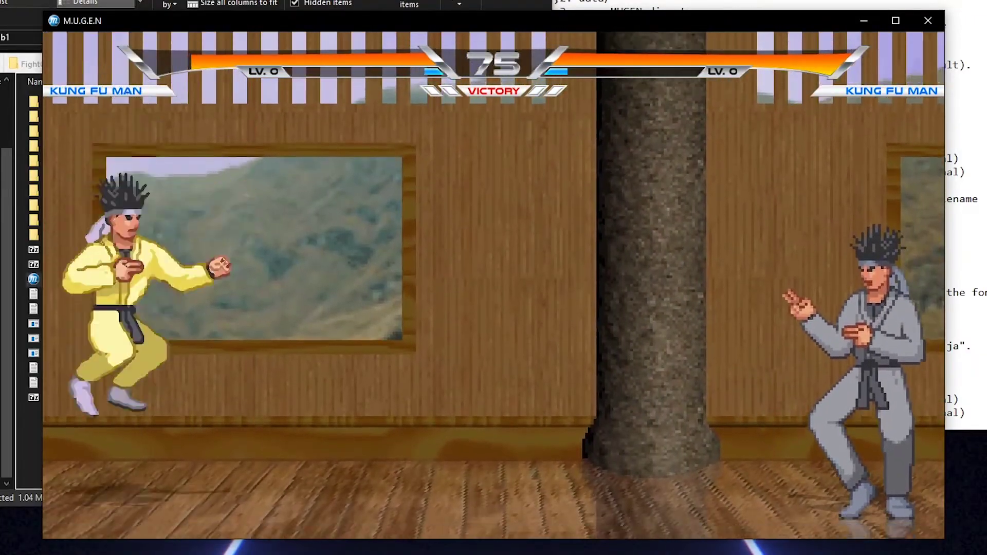
{"action": "key", "text": "Right"}
{"action": "key", "text": "Up"}
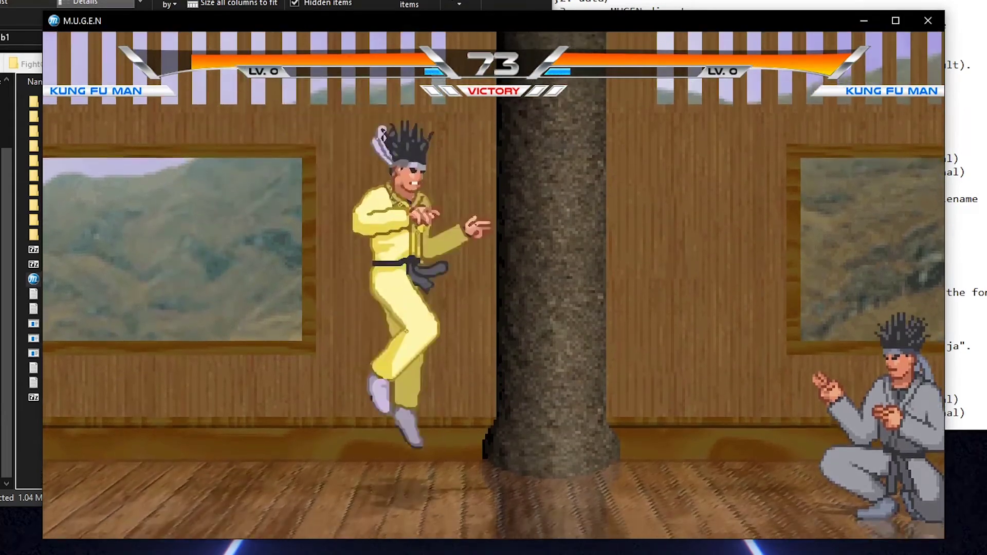
{"action": "key", "text": "Up"}
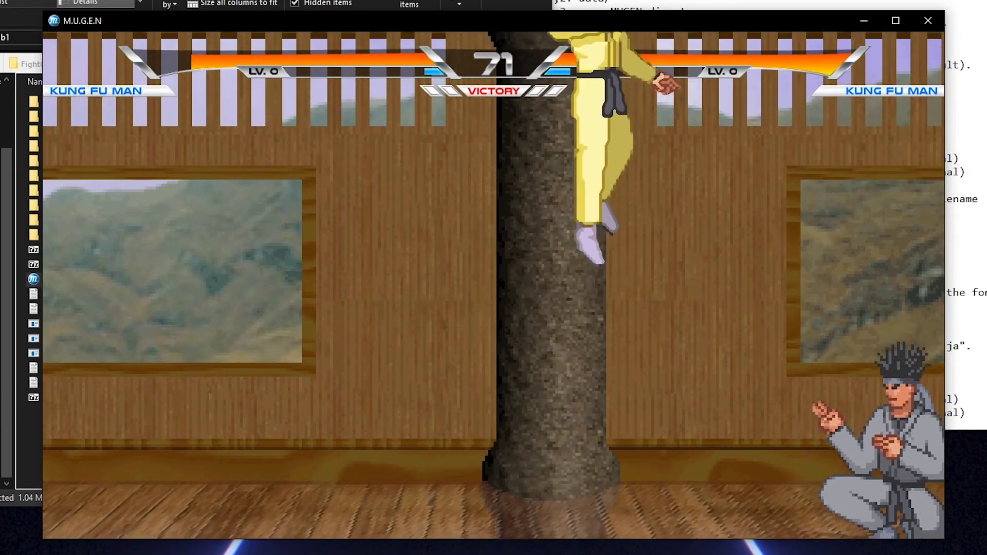
{"action": "key", "text": "Right"}
{"action": "key", "text": "Up"}
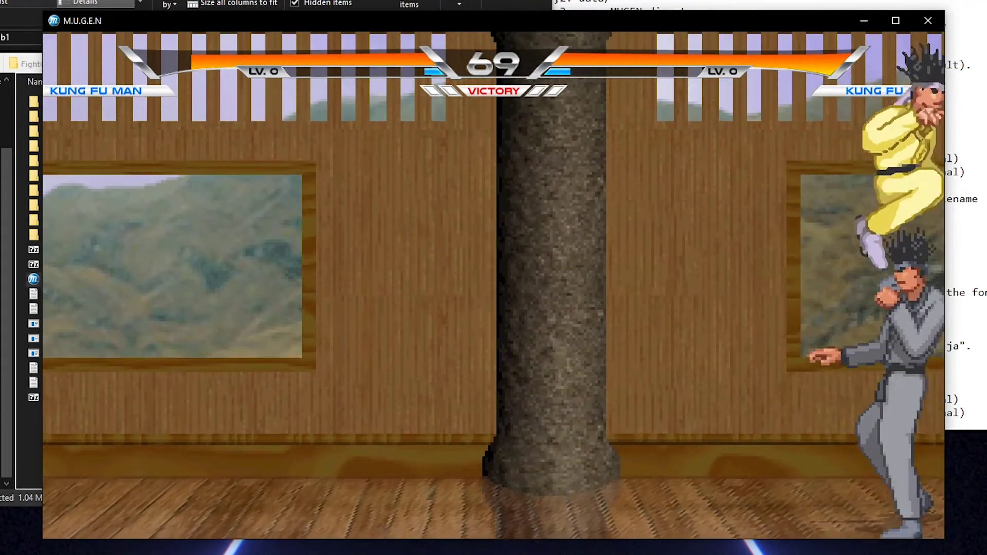
{"action": "key", "text": "Down"}
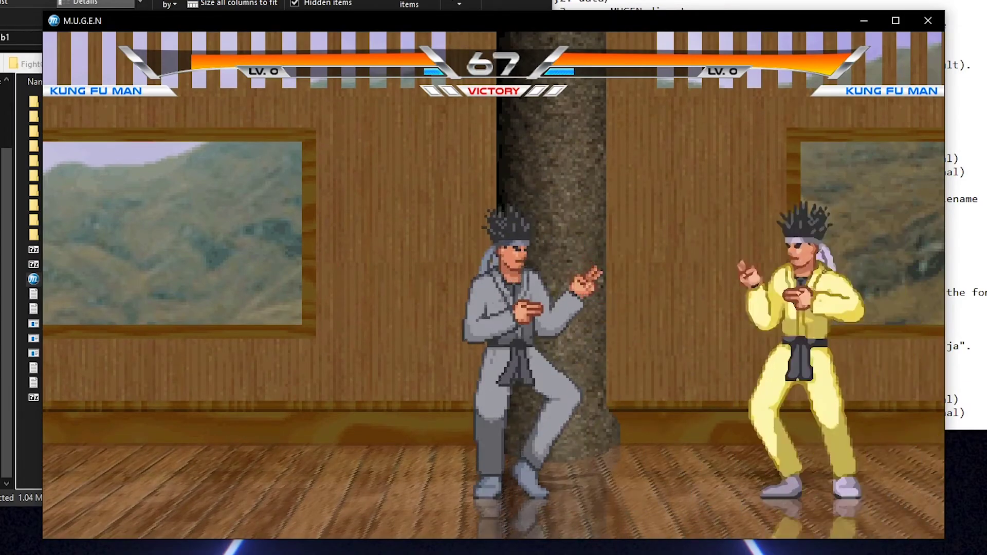